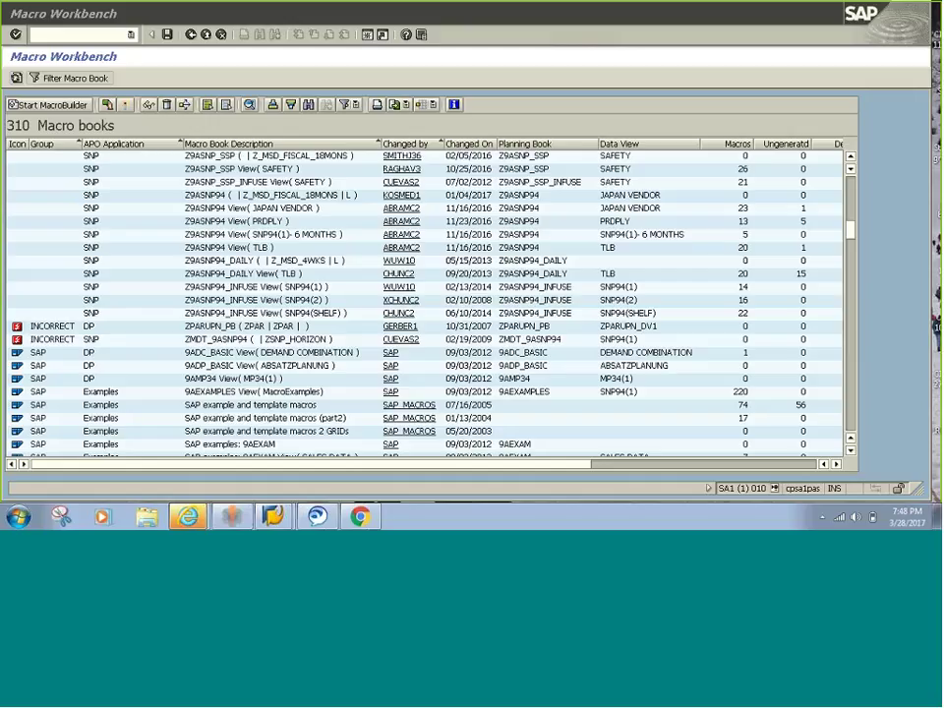
- Point out transaction /n/sapapo/advm and highlight the Macro Book Description, Planning Book and Data View columns in turn
left_click(130, 34)
left_click(83, 49)
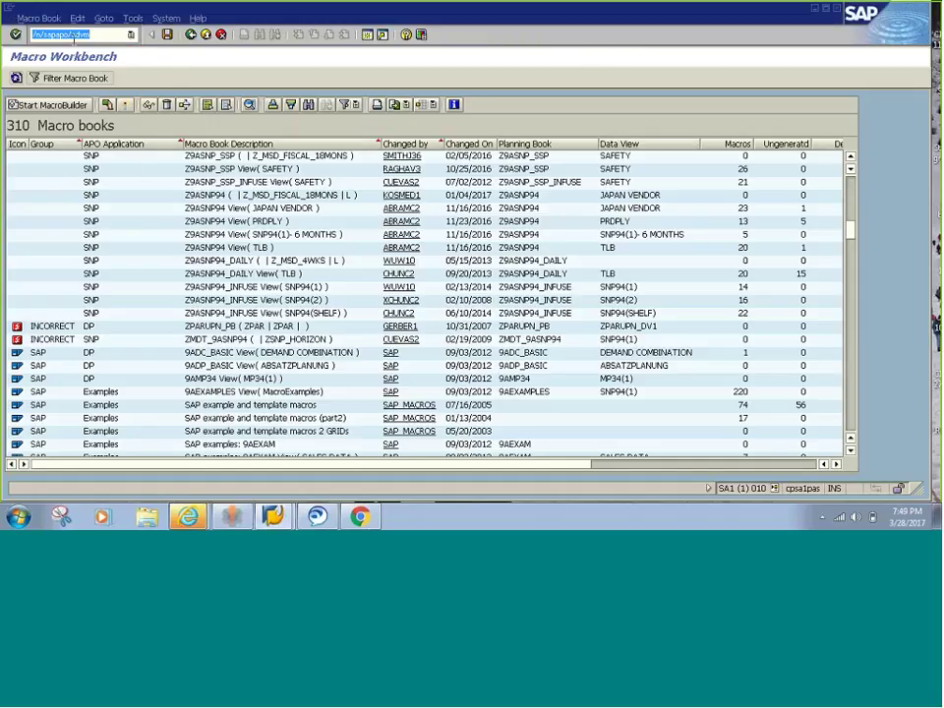
left_click(73, 35)
left_click(266, 143)
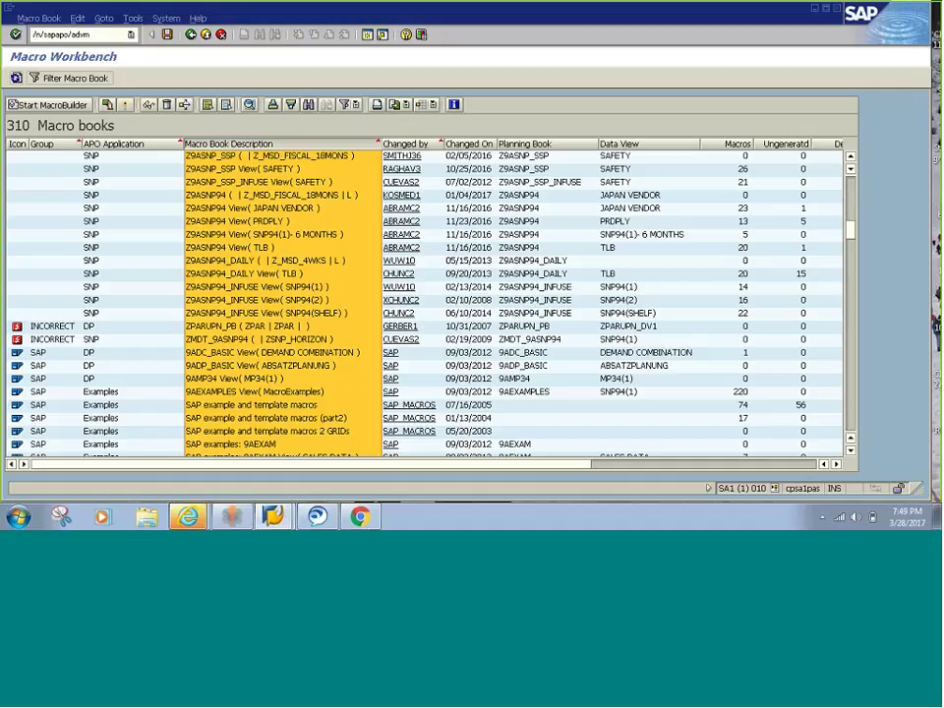
left_click(531, 143)
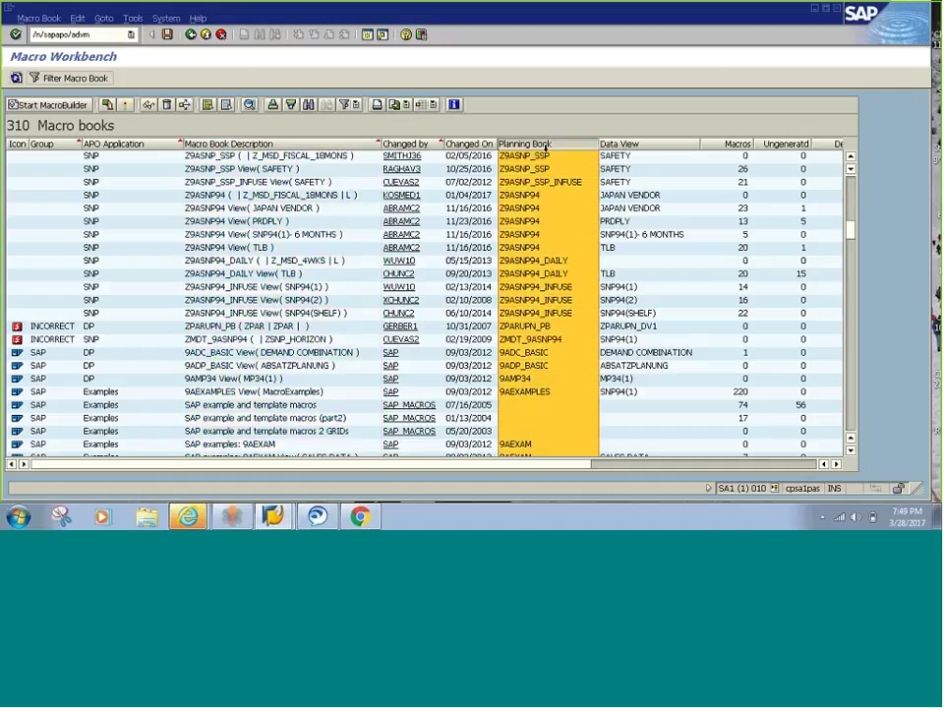
left_click(617, 145)
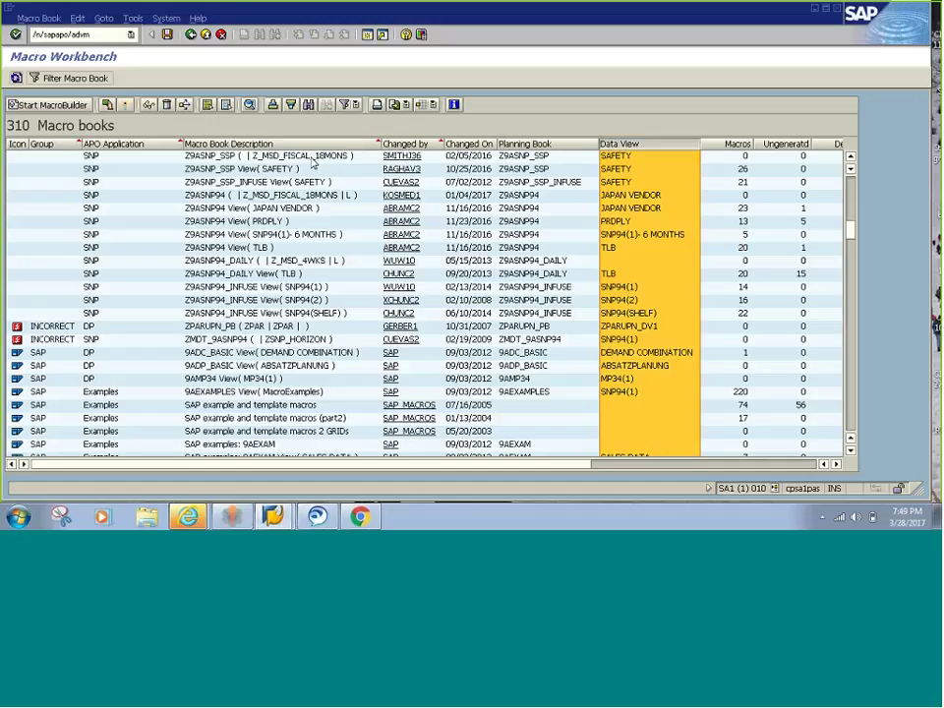
- Open the macro book Z9ASNP_SSP View( SAFETY ) in the MacroBuilder
left_click(307, 169)
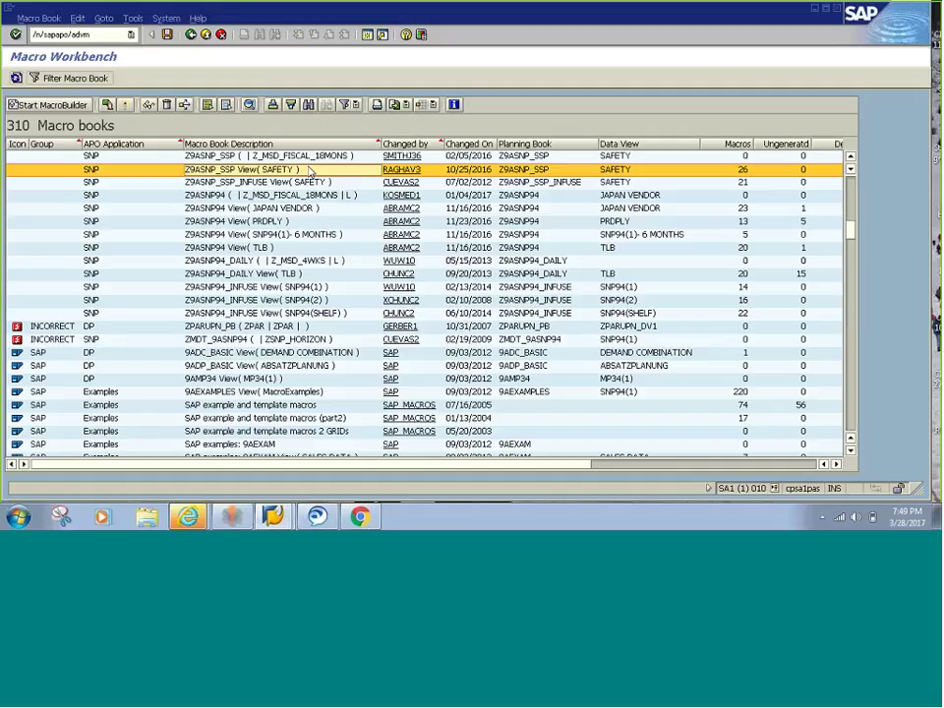
double_click(293, 169)
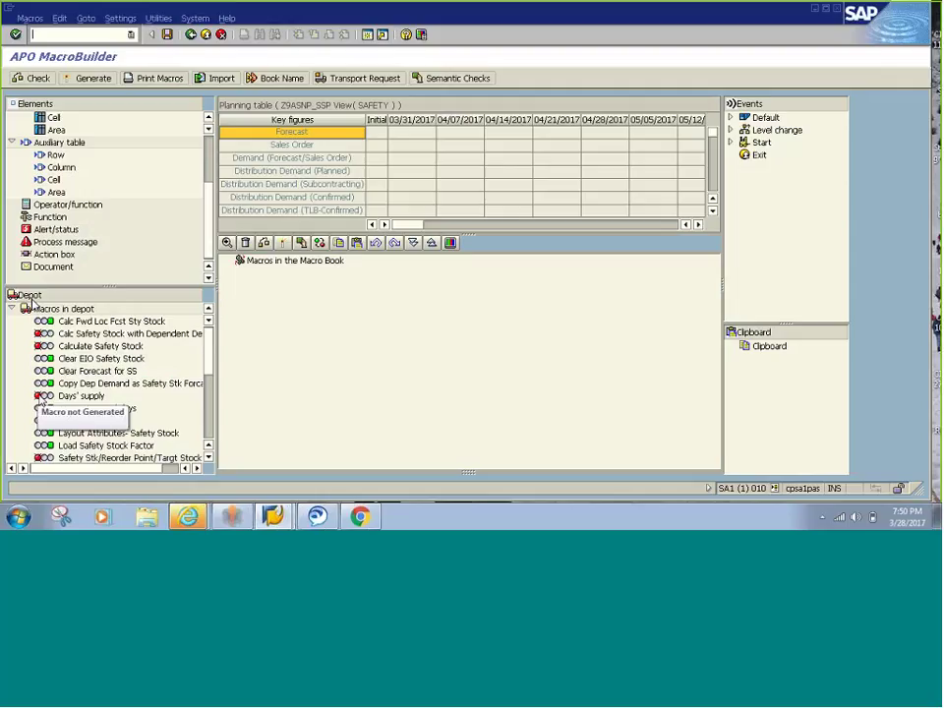
- Look through the whole list of macros in the depot and their generation status
scroll(204, 398, "down", 5)
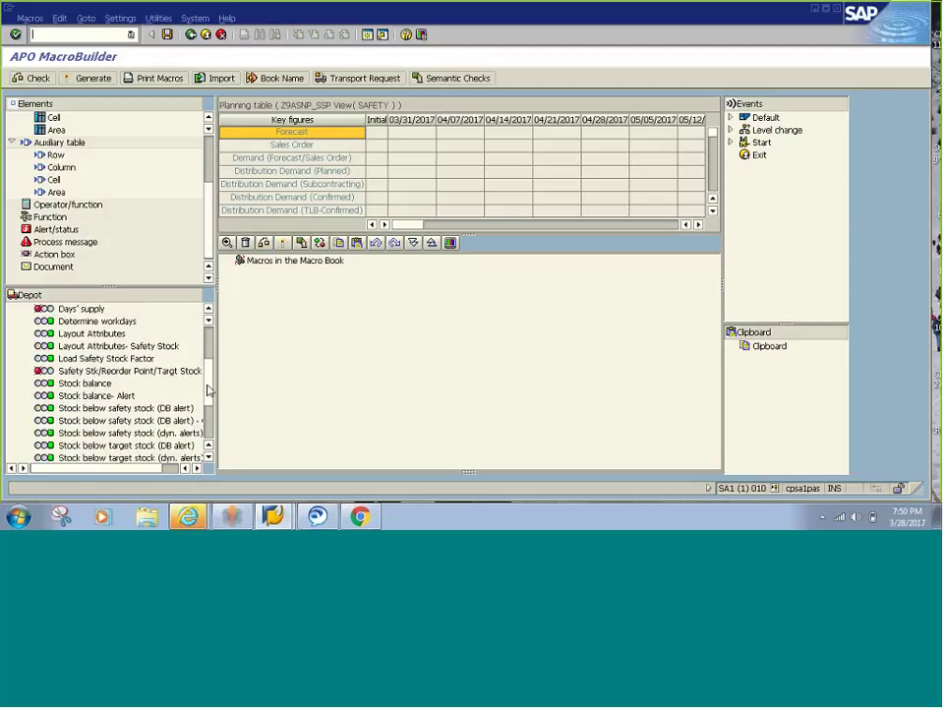
scroll(203, 403, "up", 5)
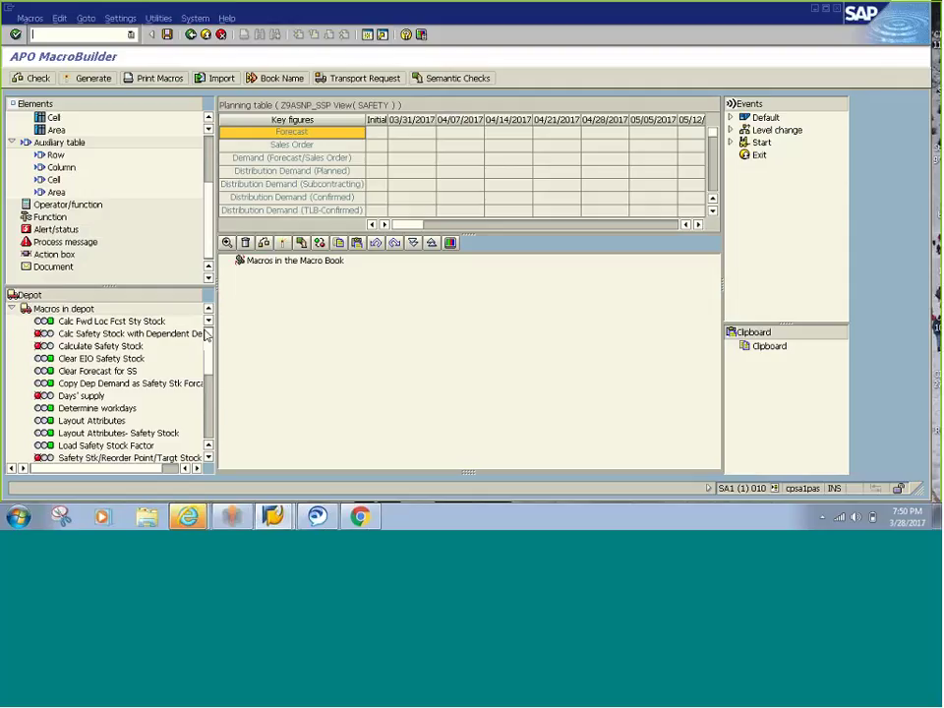
scroll(206, 383, "down", 5)
scroll(208, 375, "up", 3)
scroll(209, 378, "up", 1)
scroll(208, 378, "down", 6)
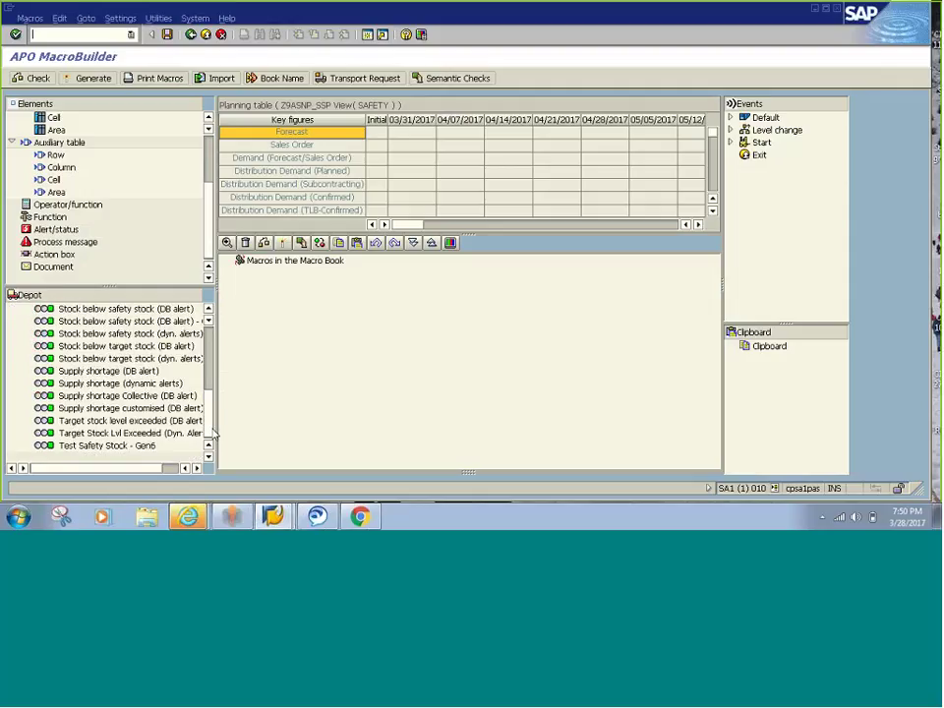
scroll(211, 172, "up", 3)
scroll(210, 172, "up", 1)
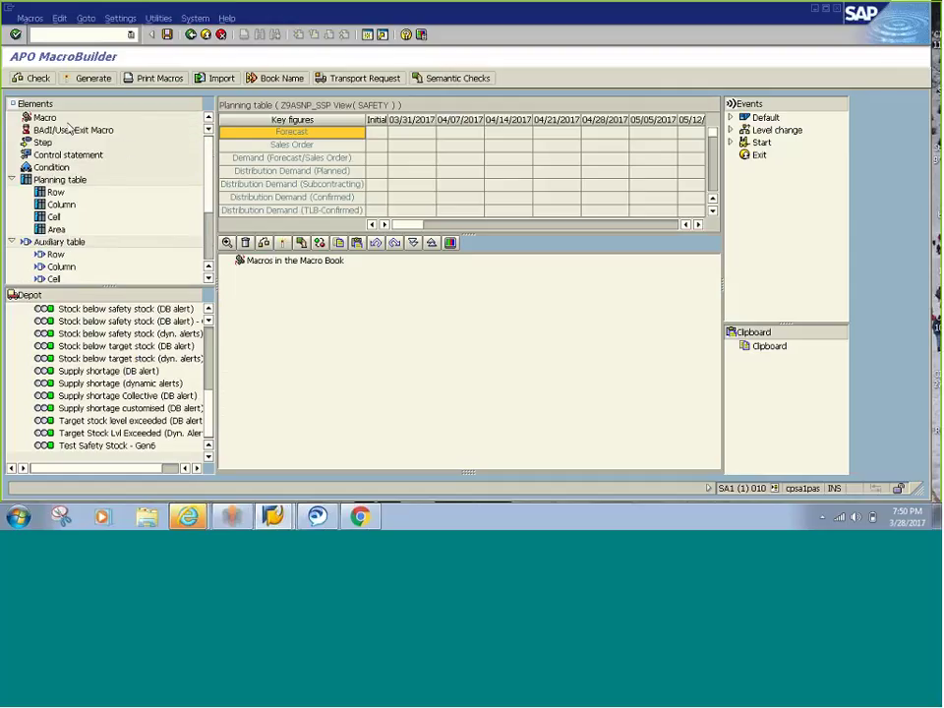
- Collapse the Planning table and Auxiliary table groups in the list of macro elements
left_click(12, 179)
left_click(12, 192)
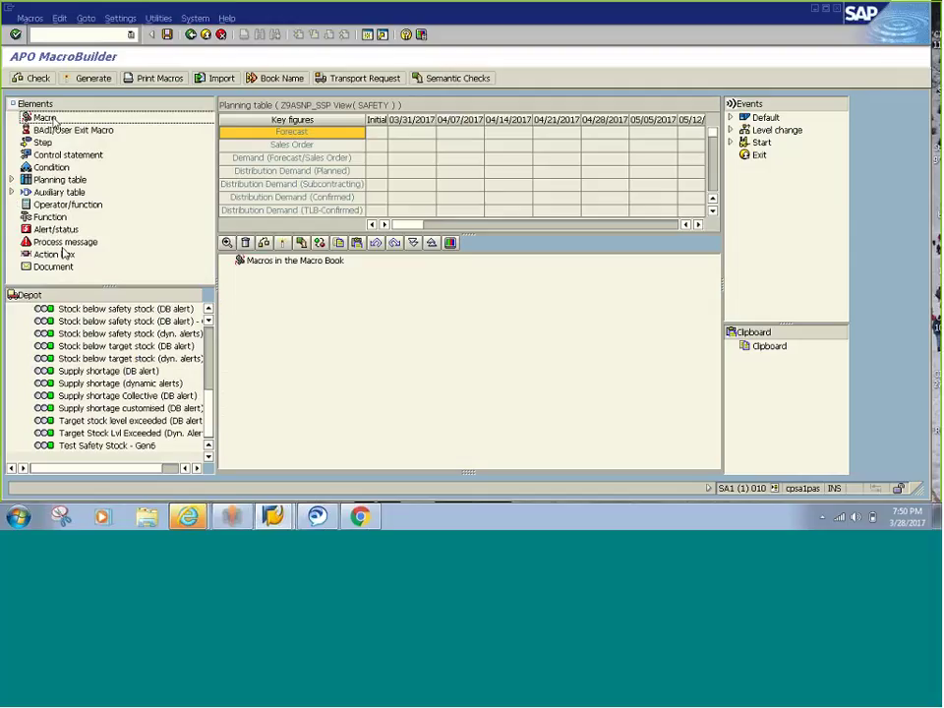
left_click_drag(690, 450, 772, 440)
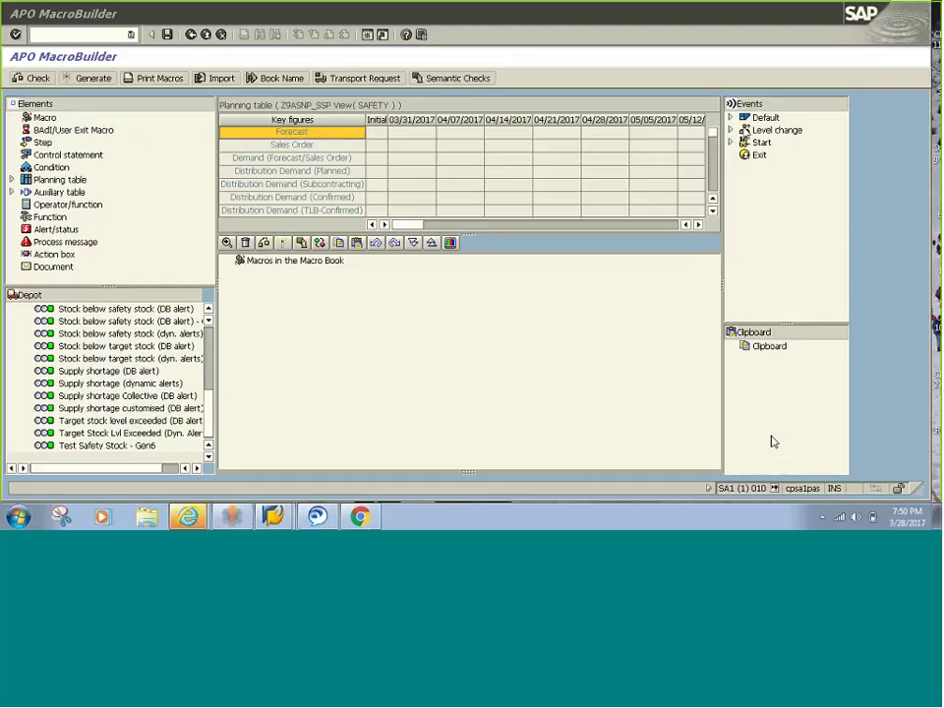
- Examine which macros are assigned to the Default event and check the other events below it
left_click(733, 121)
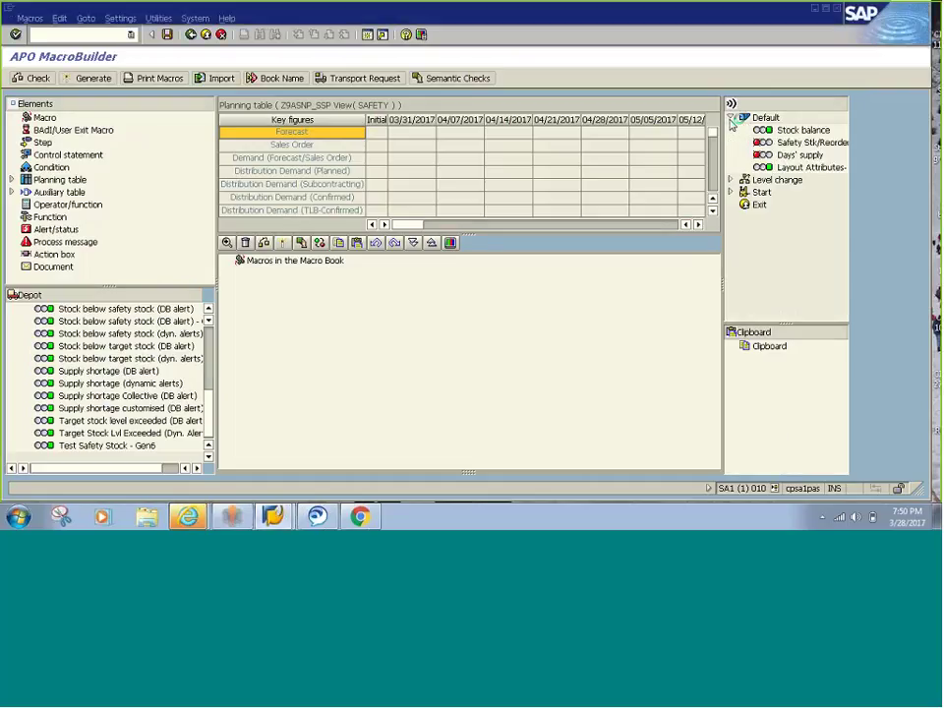
left_click(731, 129)
left_click(730, 130)
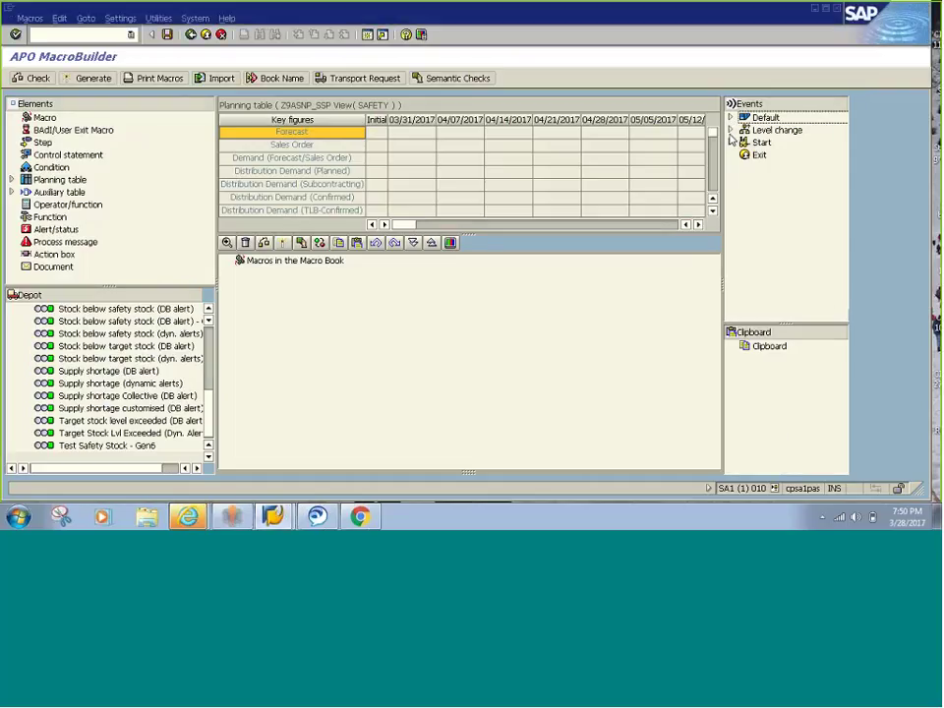
left_click(730, 143)
left_click(731, 143)
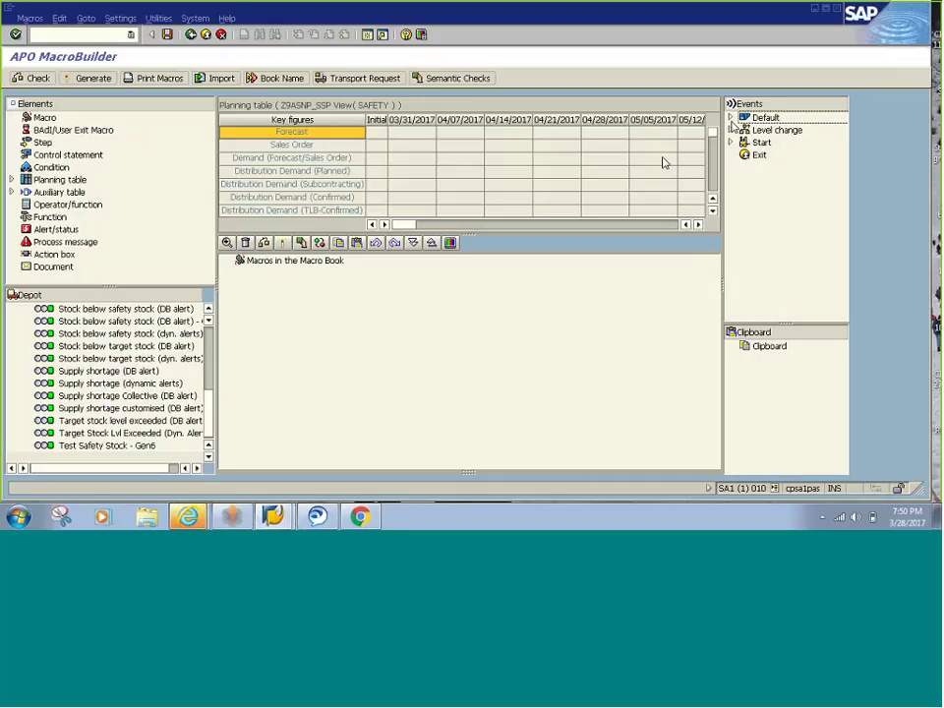
left_click(166, 323)
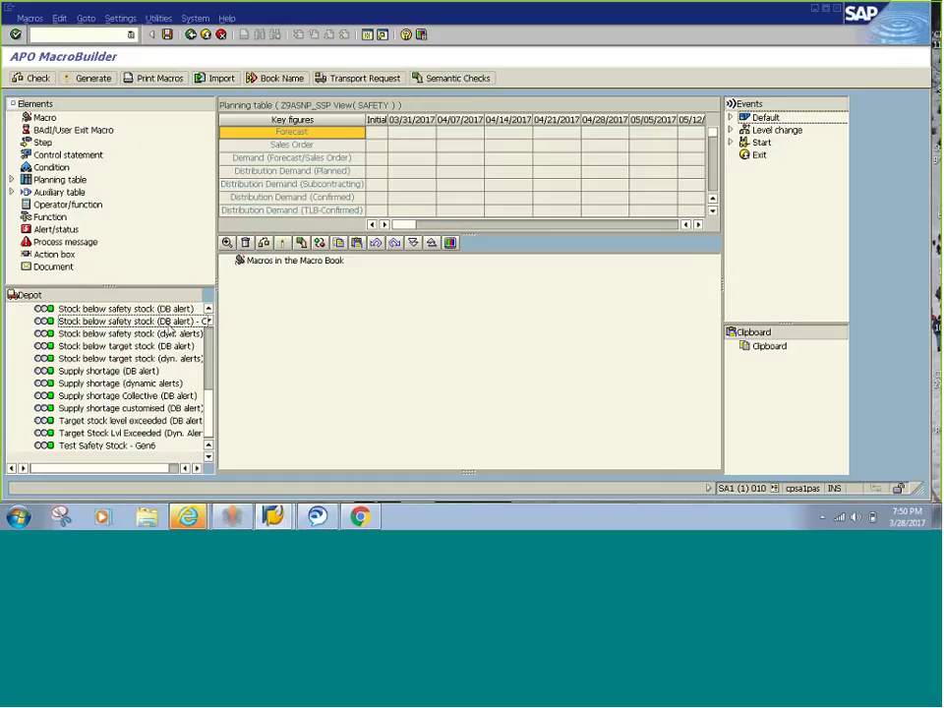
left_click_drag(167, 329, 366, 217)
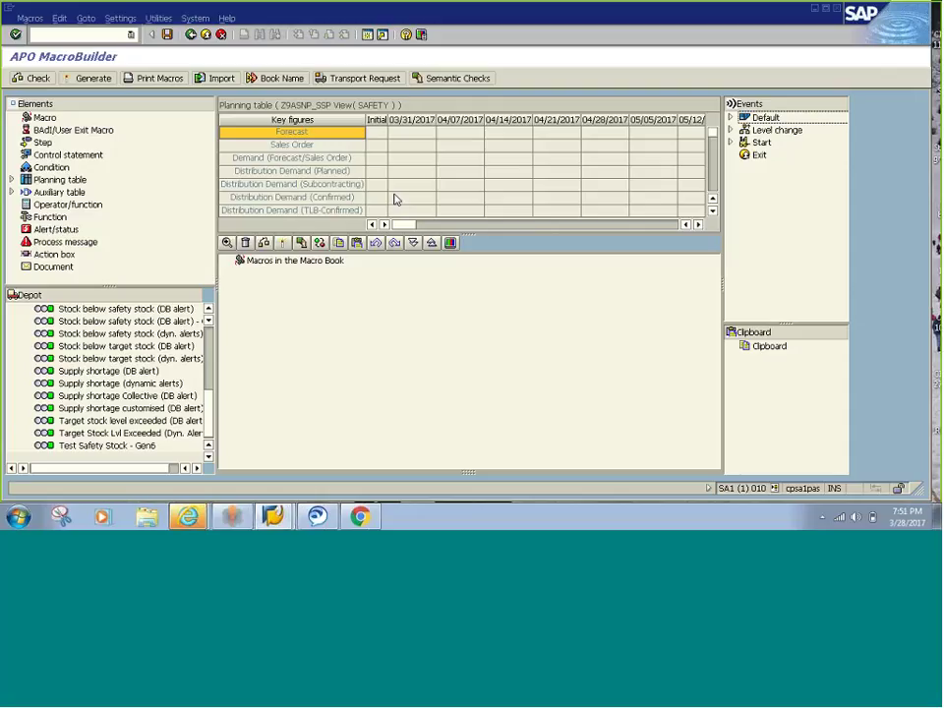
left_click_drag(210, 401, 211, 362)
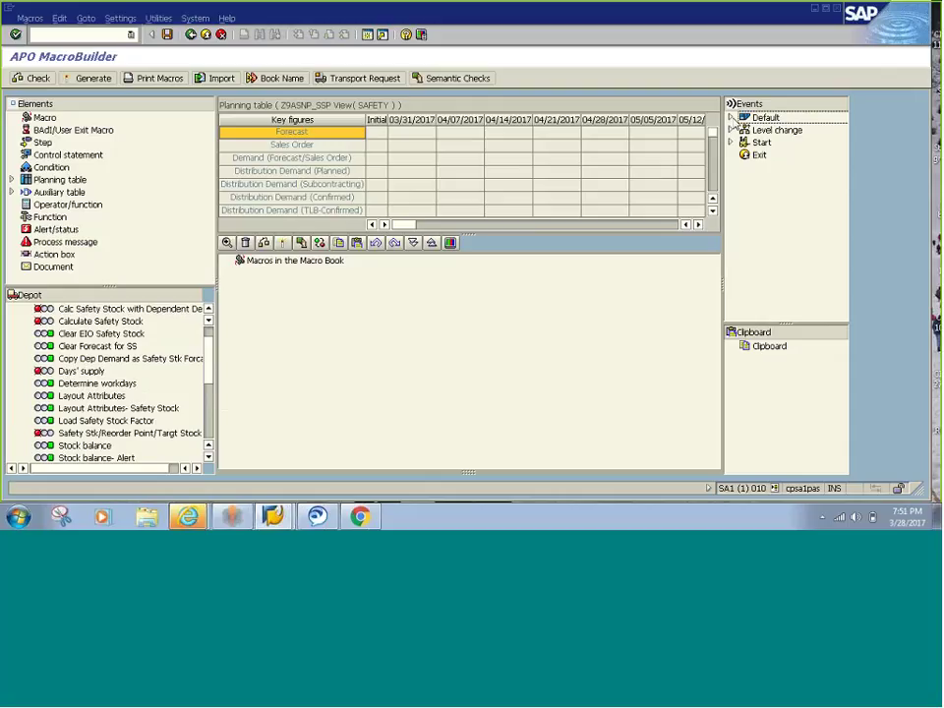
- Examine the macros assigned to the Level change event and the Start event, collapsing each one again
left_click(731, 131)
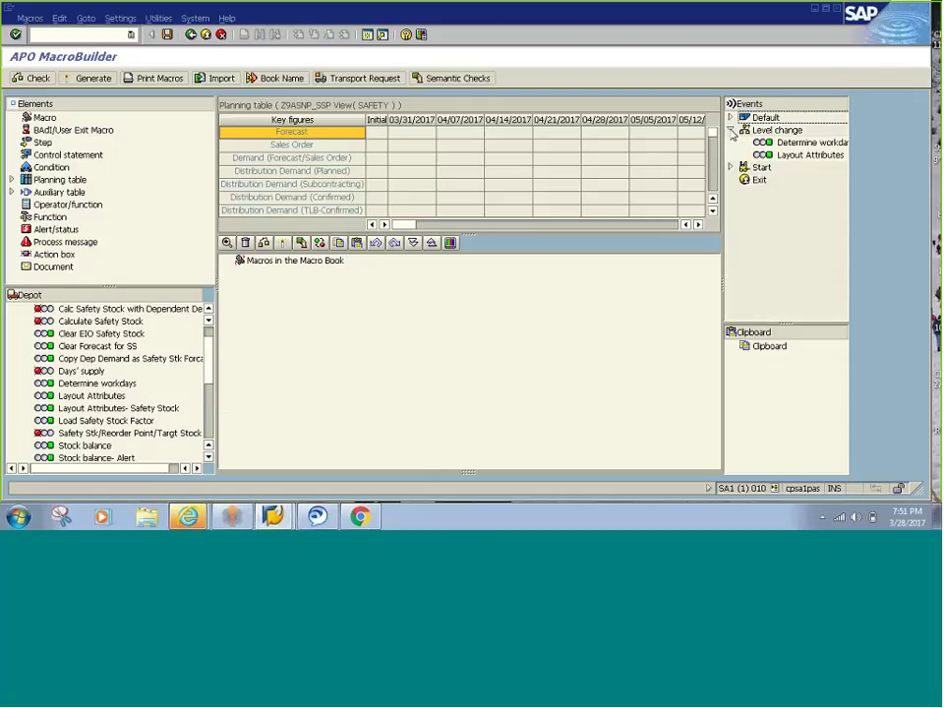
left_click(731, 131)
left_click(731, 131)
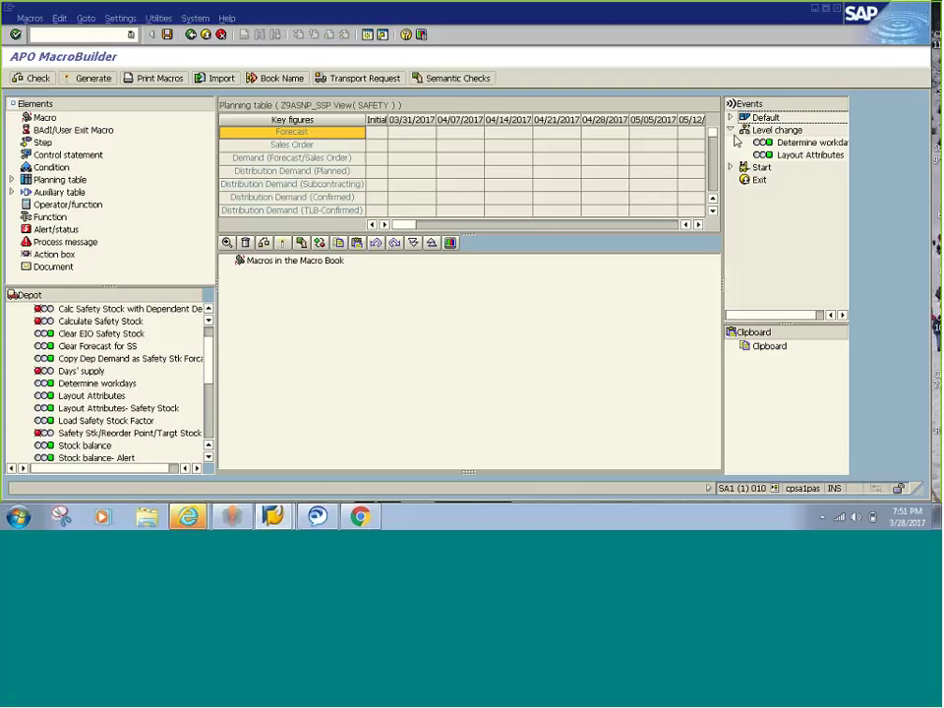
left_click(731, 131)
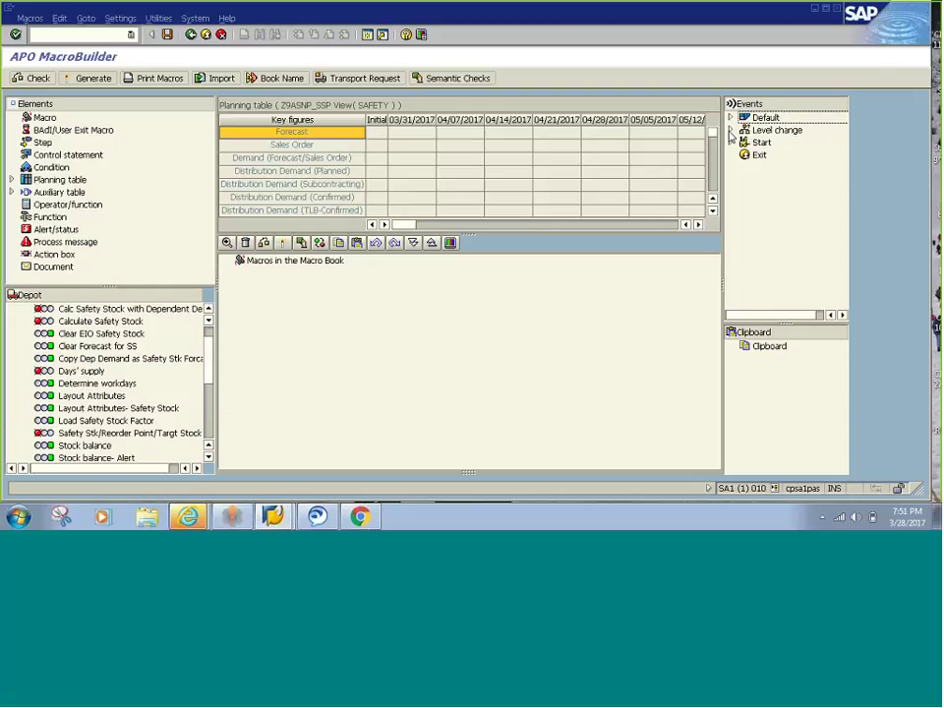
left_click(730, 142)
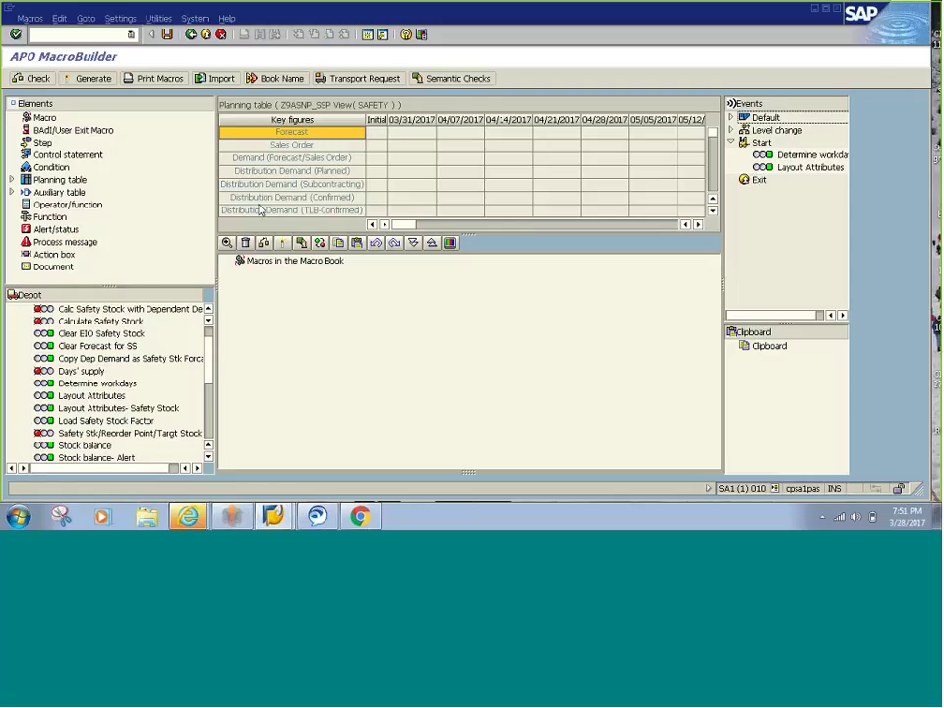
left_click(731, 144)
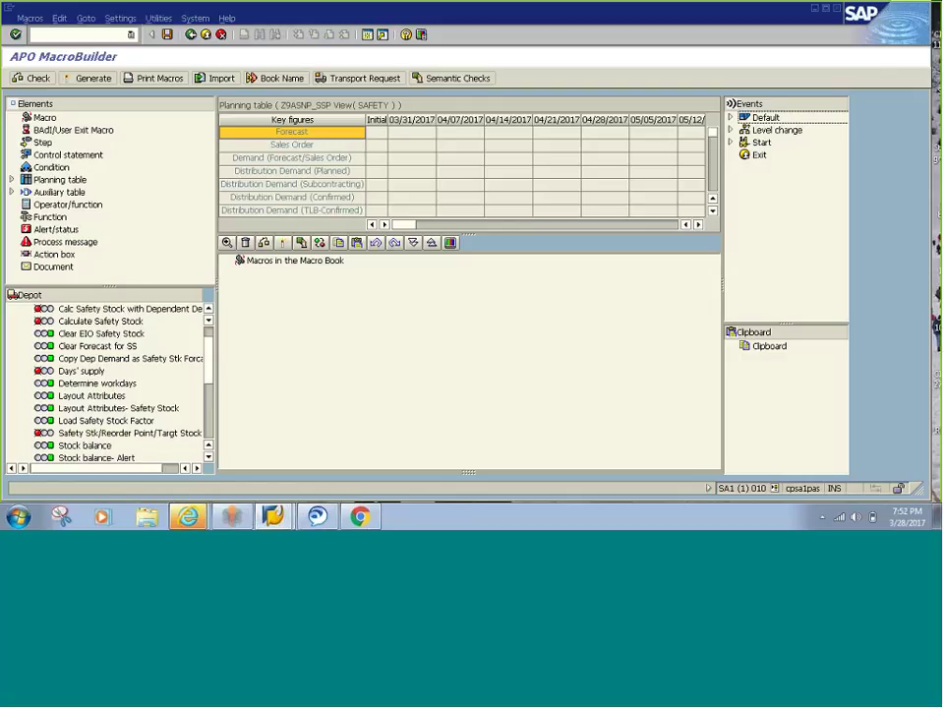
- Move the Clear Forecast for SS macro from the depot into the macro book and copy it to the clipboard
scroll(193, 360, "up", 1)
left_click_drag(193, 358, 319, 269)
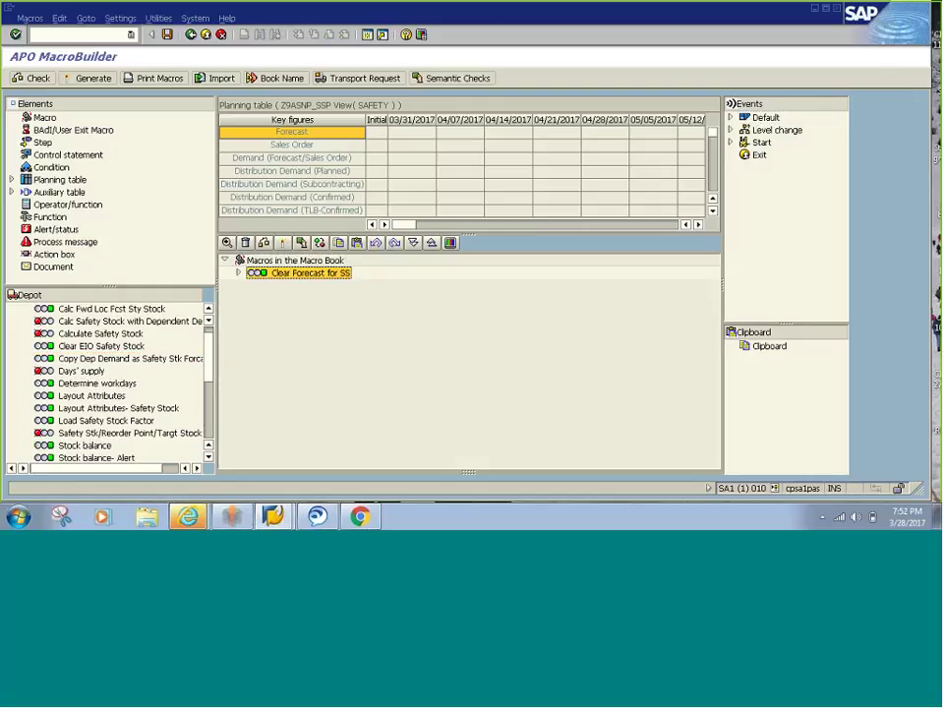
left_click(339, 244)
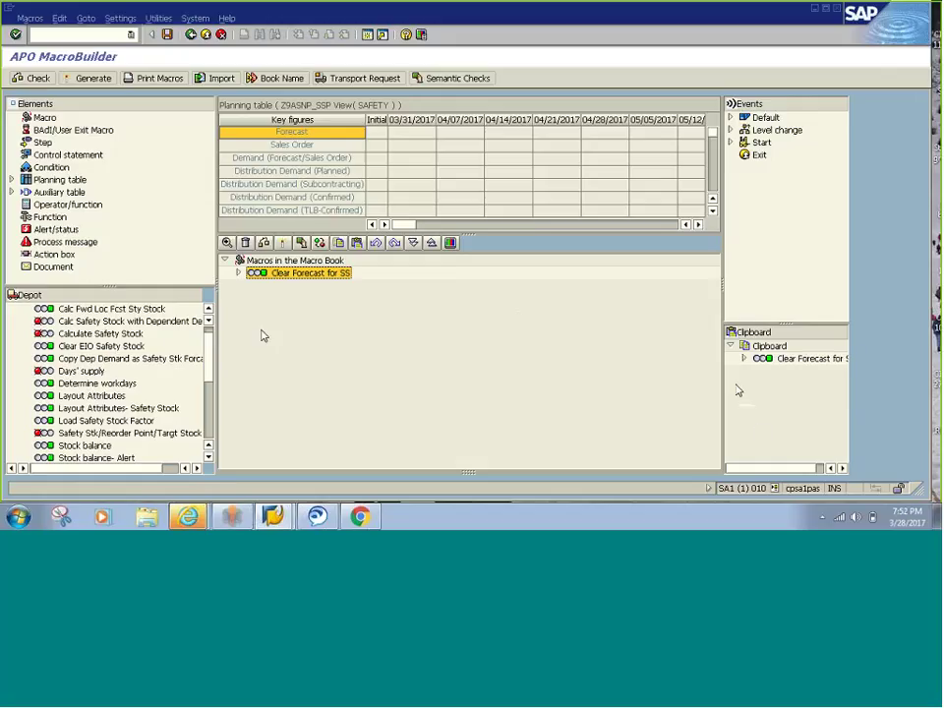
- Expand the Clear Forecast for SS macro down to its Update to Zero action box and copy that box to the clipboard
left_click(238, 272)
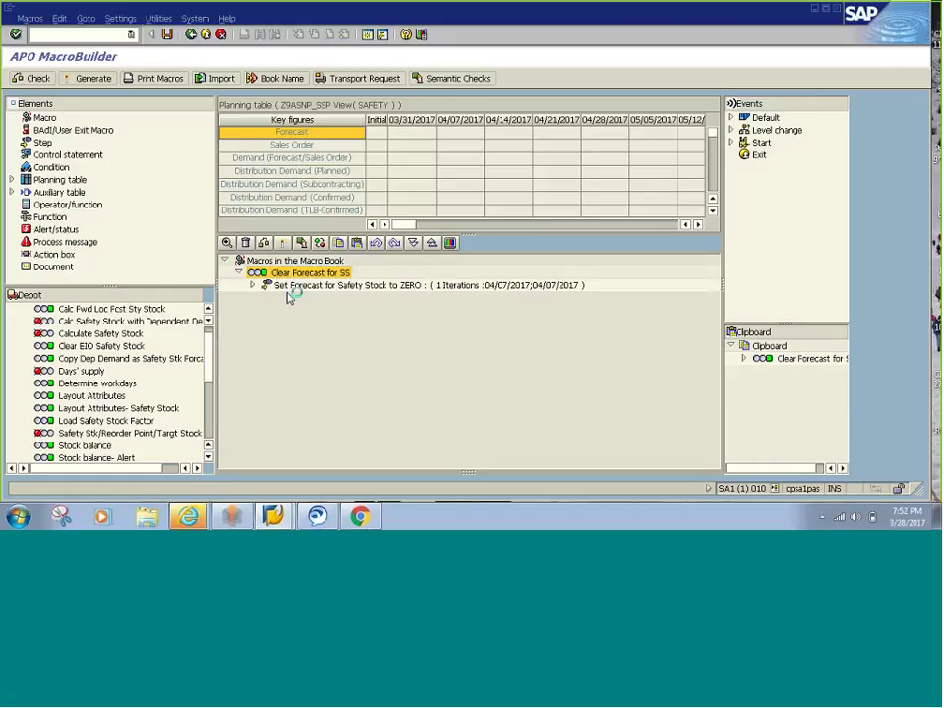
double_click(286, 286)
left_click(315, 299)
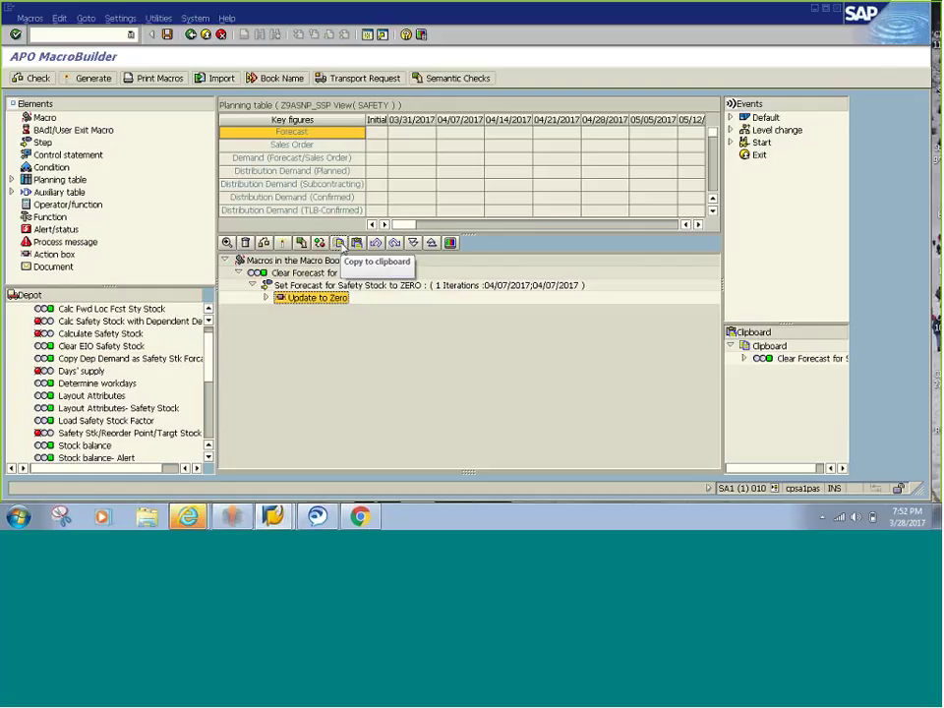
left_click(340, 243)
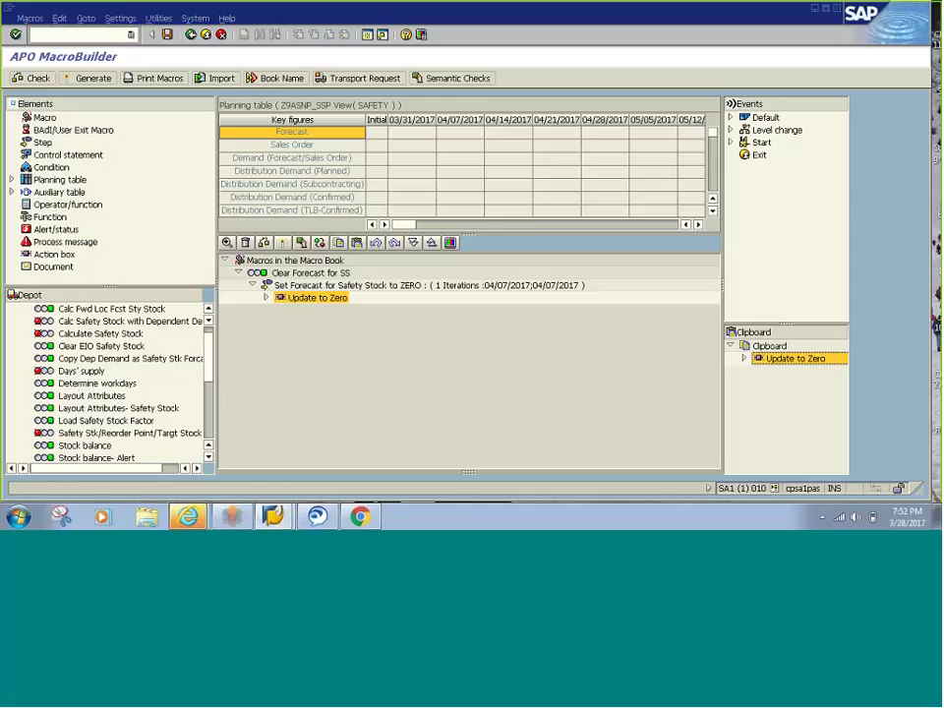
- Collapse the Clear Forecast for SS macro and remove it from the macro book back to the depot
left_click(252, 285)
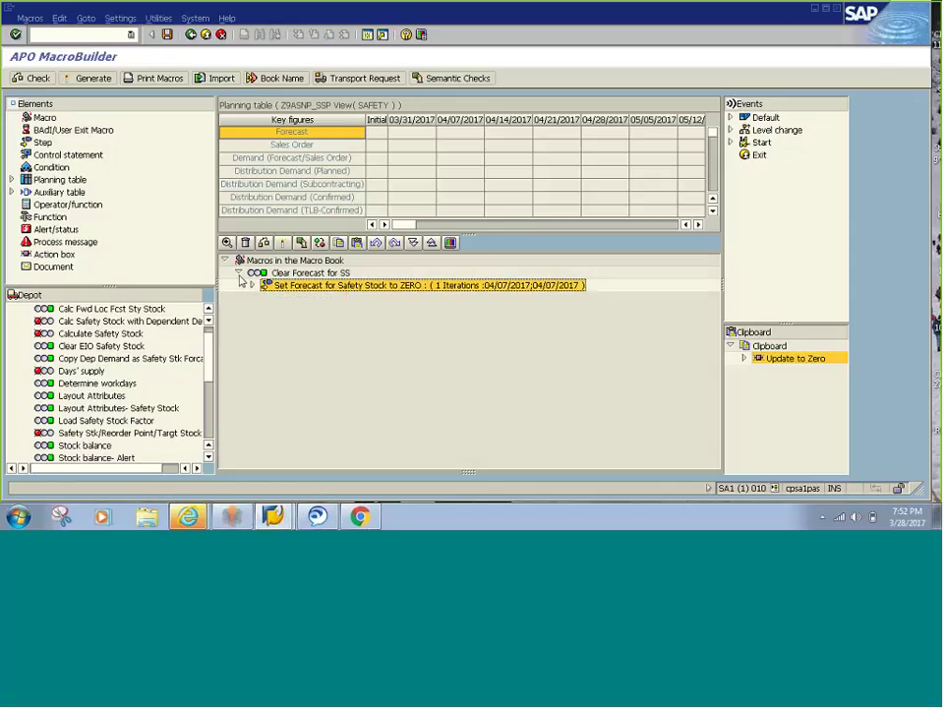
left_click(238, 274)
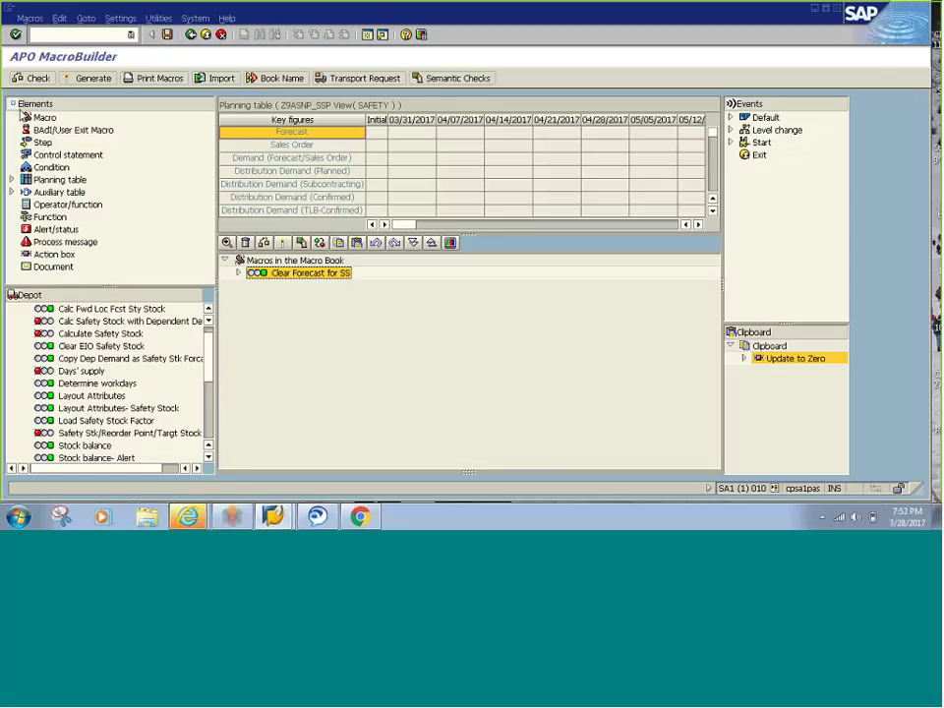
left_click_drag(36, 119, 306, 278)
left_click(334, 299)
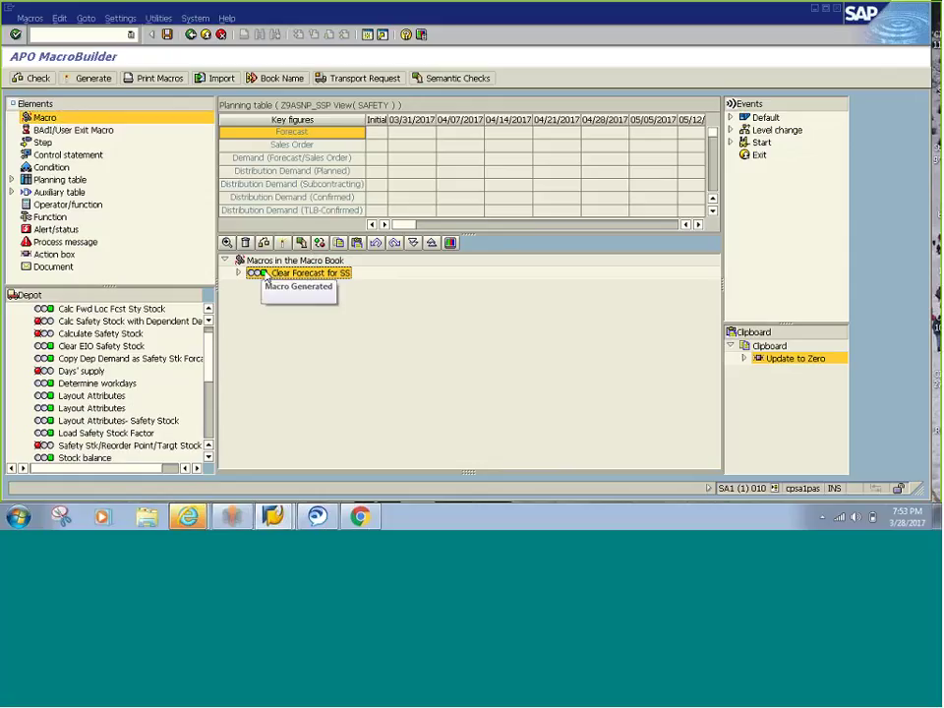
scroll(138, 322, "up", 1)
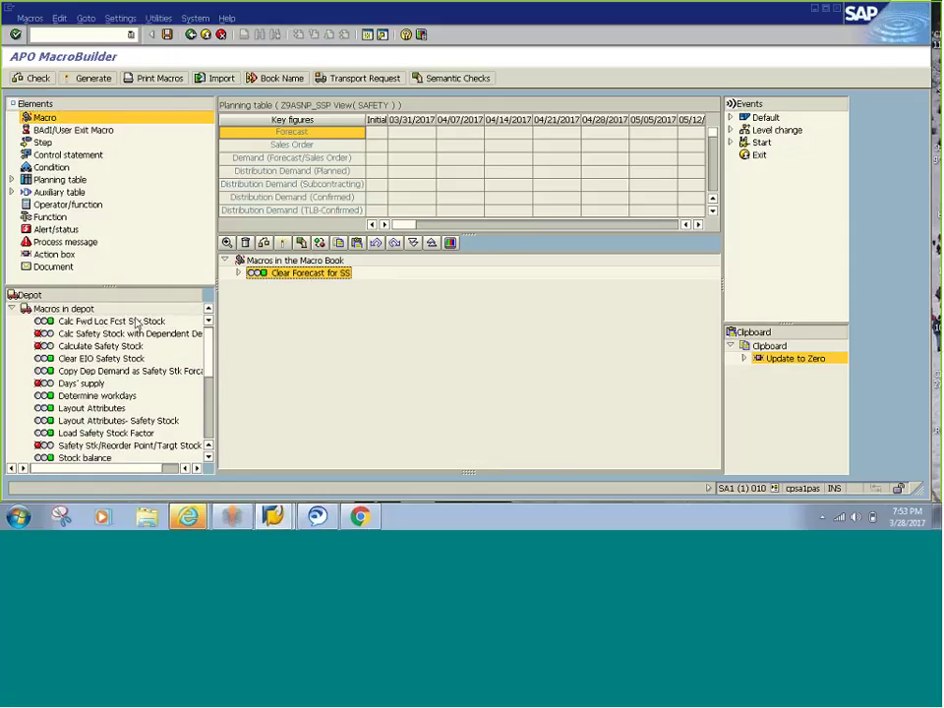
key("Delete")
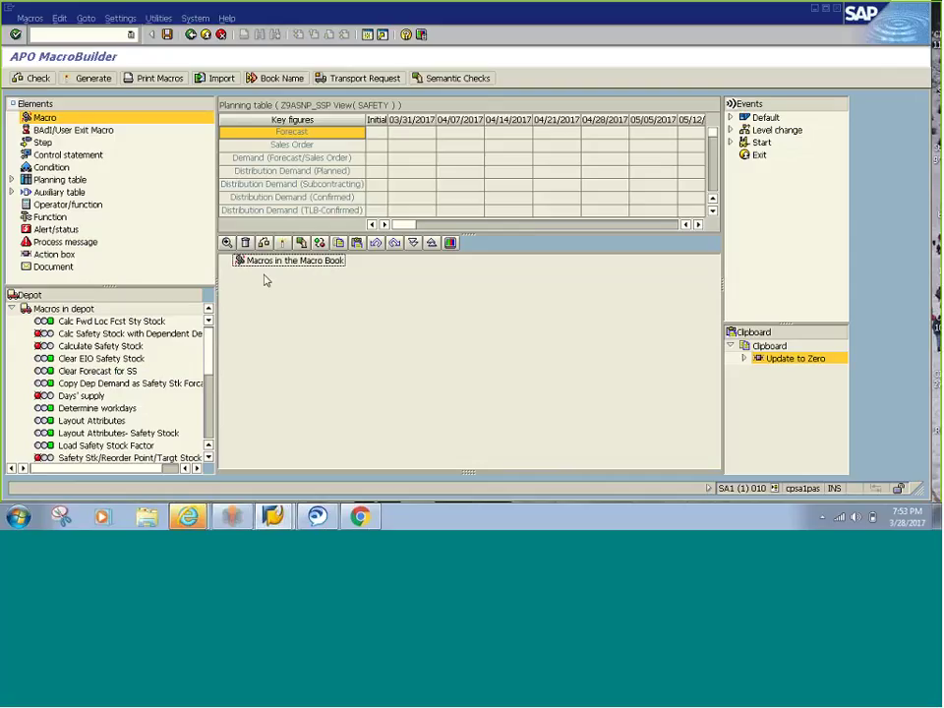
- Add a new macro element to the empty macro book, bringing up its attributes
left_click(28, 117)
left_click_drag(28, 117, 341, 277)
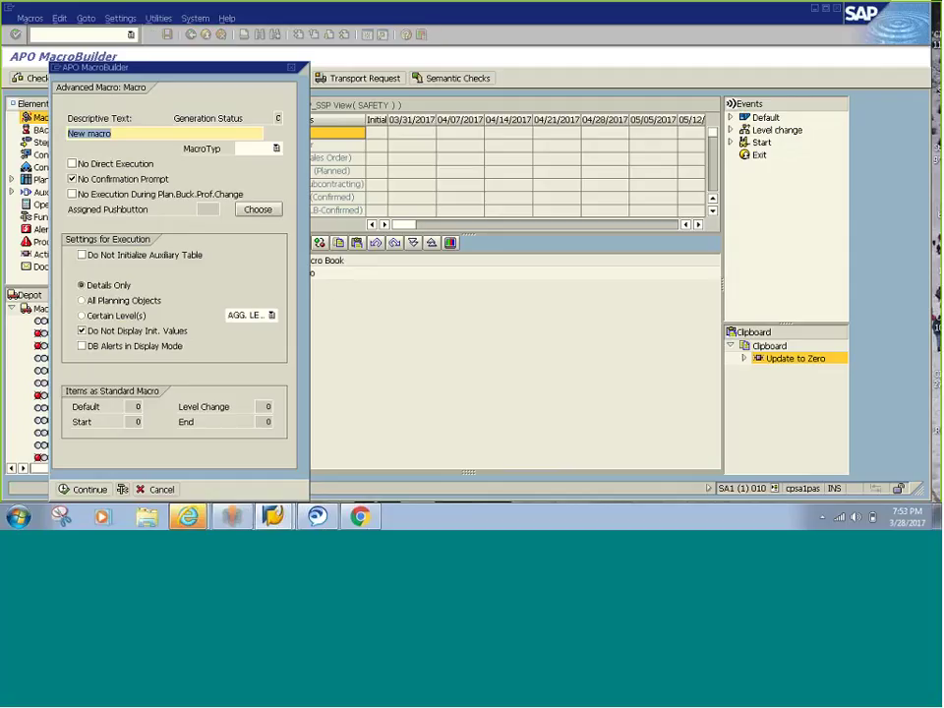
left_click_drag(157, 76, 470, 69)
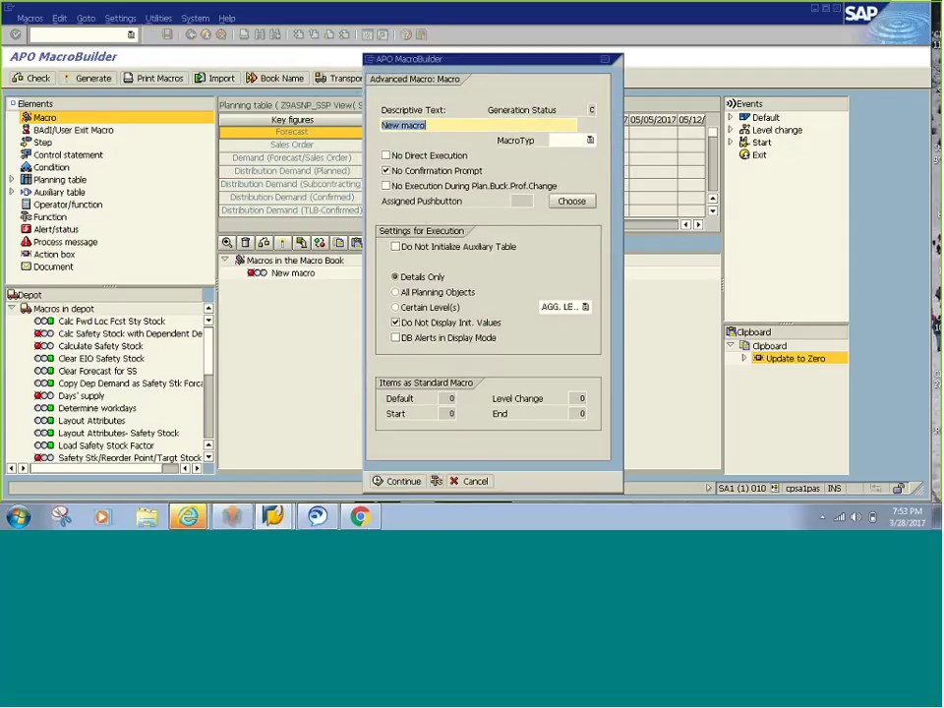
- Try the No Direct Execution option on and off and view the choices for the macro type
left_click(453, 159)
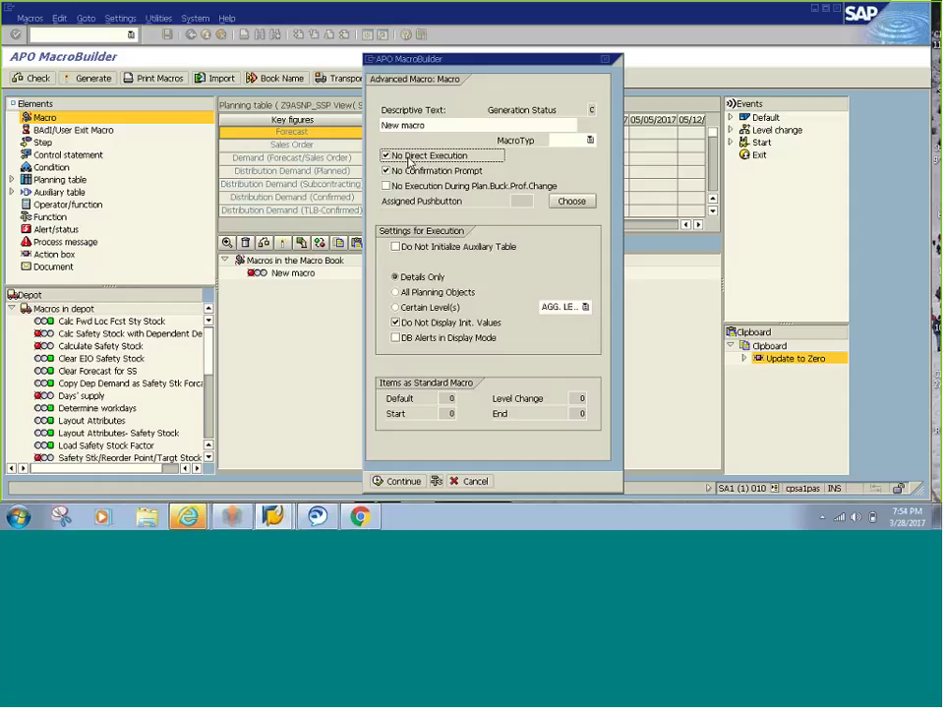
key("space")
left_click(582, 142)
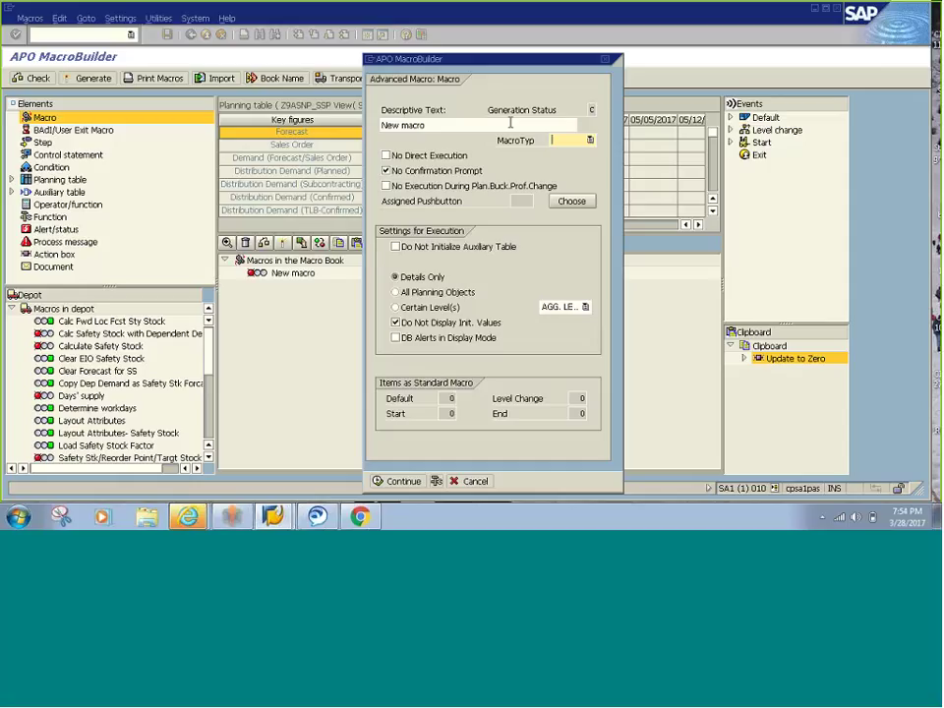
left_click(580, 144)
key("Return")
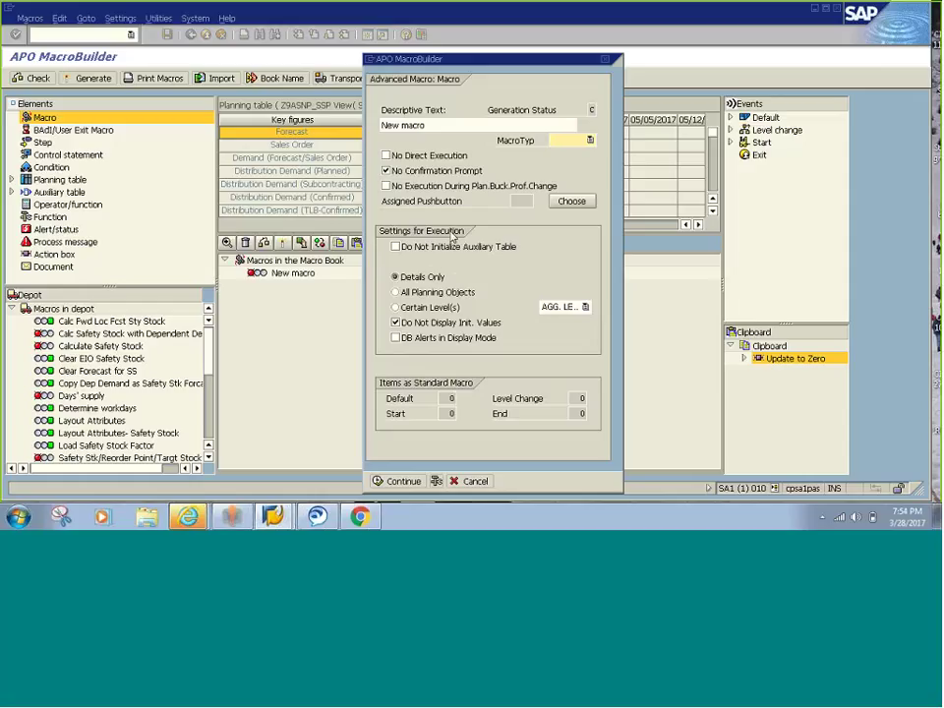
- Try execution on Certain Level(s) with AGG. LEVEL, restore Details Only and confirm the new macro
left_click(439, 309)
left_click(584, 307)
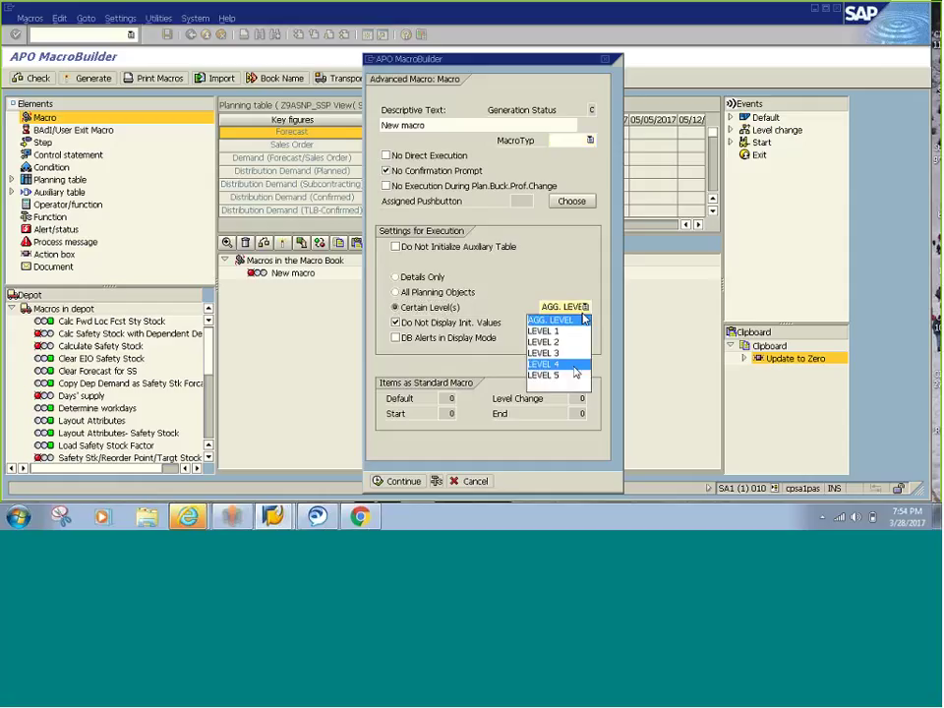
left_click(551, 320)
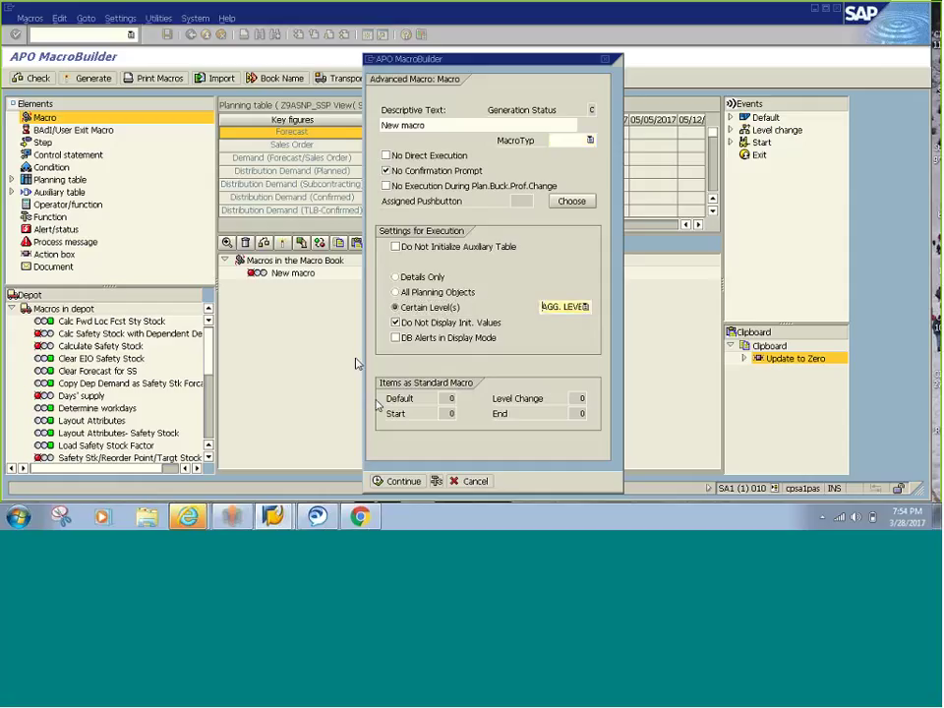
left_click(417, 487)
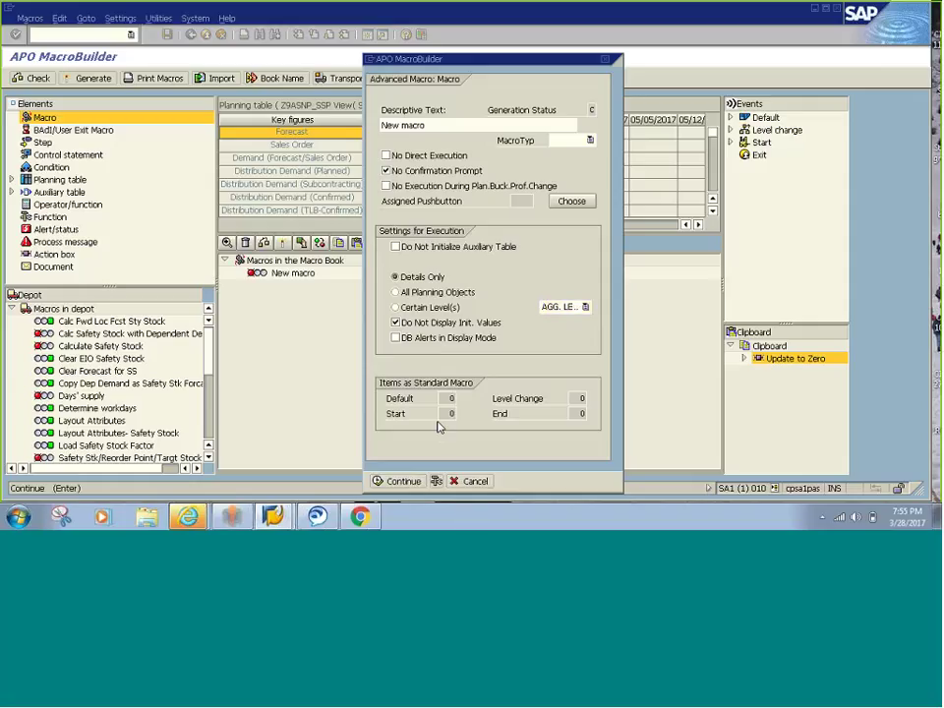
key("Return")
- Change the new macro's descriptive text to "New macro for test"
left_click(284, 275)
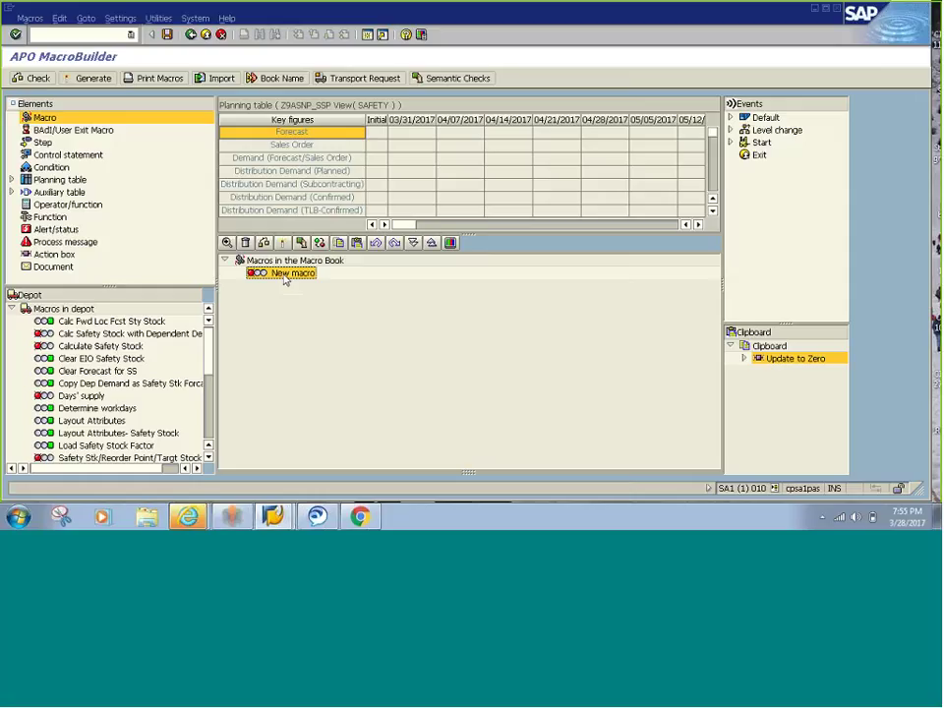
double_click(285, 276)
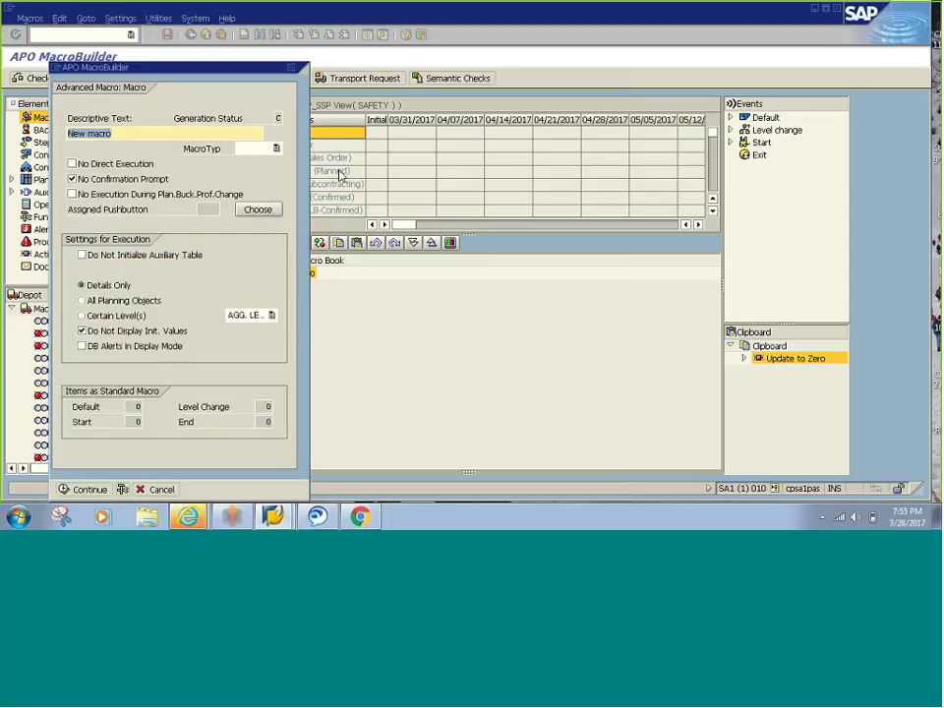
left_click(247, 138)
type("for test")
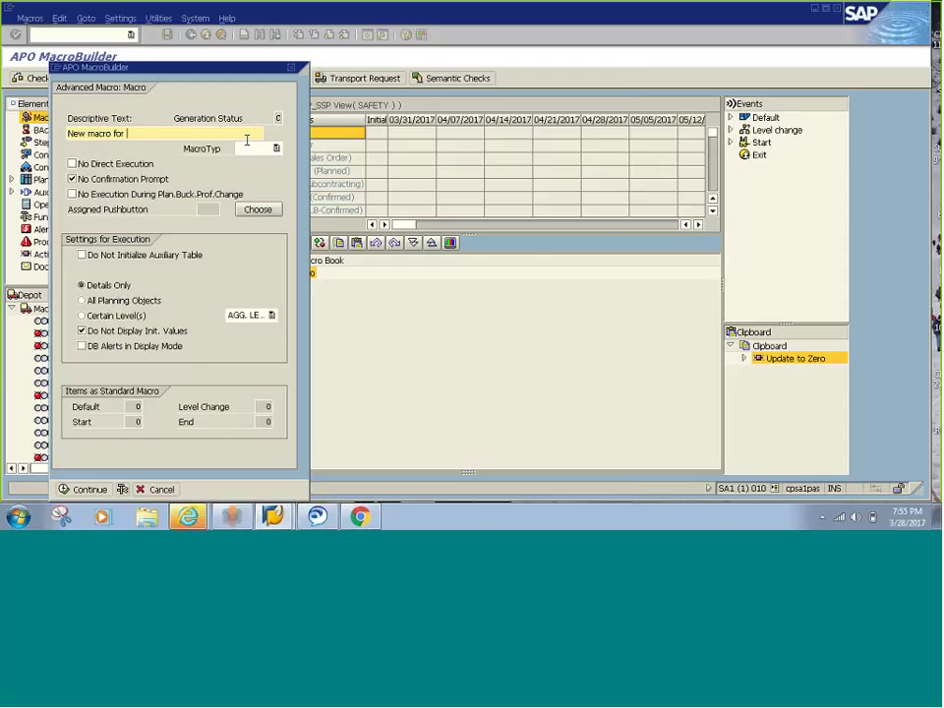
left_click(90, 489)
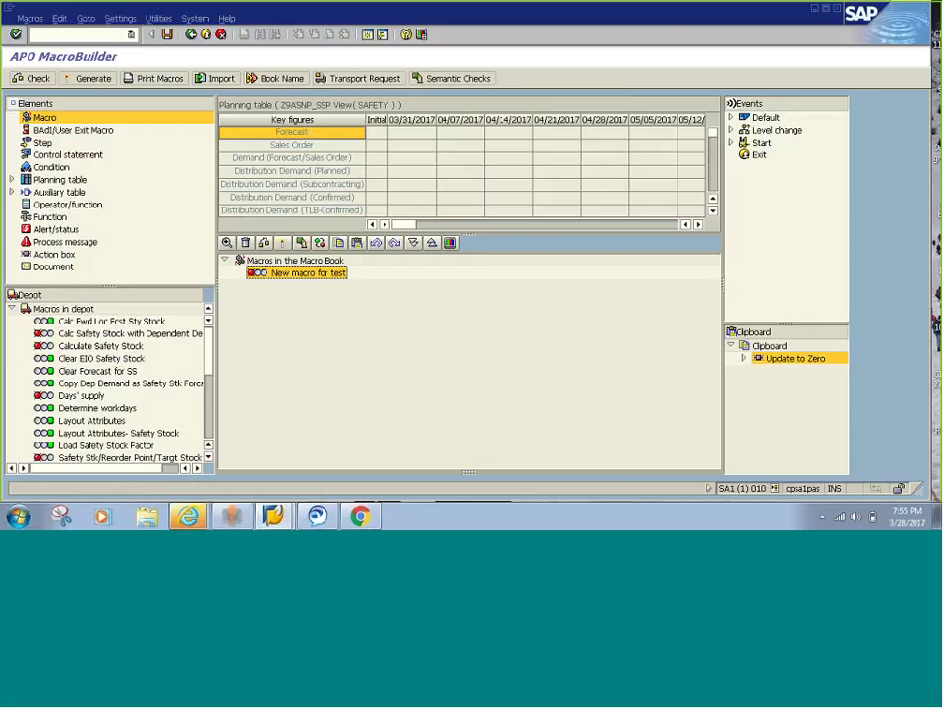
- Add a new step beneath the New macro for test macro, bringing up its attributes
left_click(78, 132)
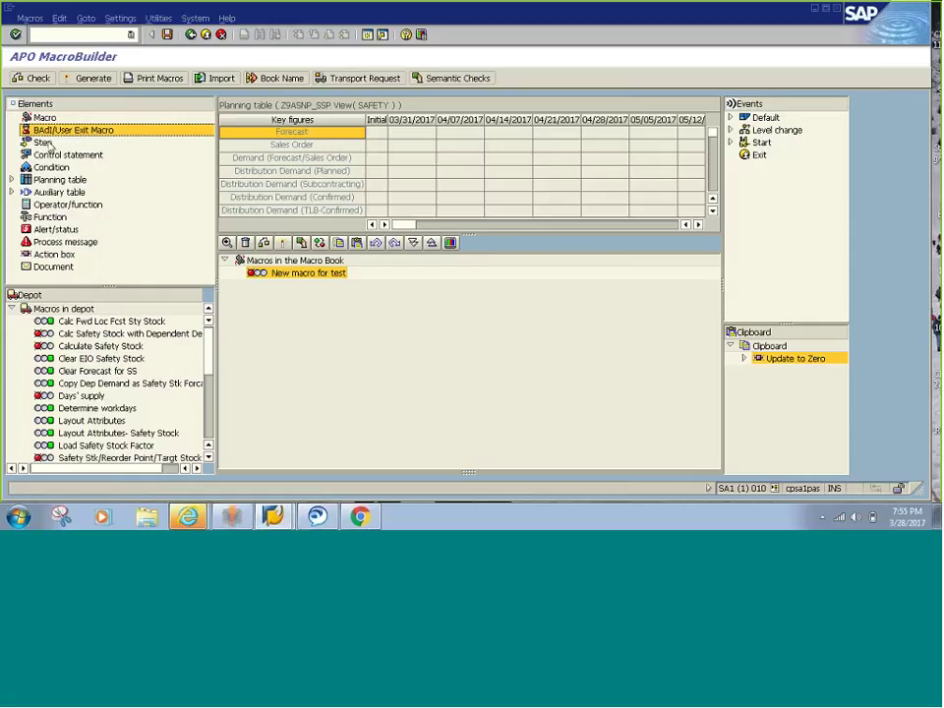
left_click_drag(43, 144, 337, 283)
left_click_drag(337, 285, 281, 295)
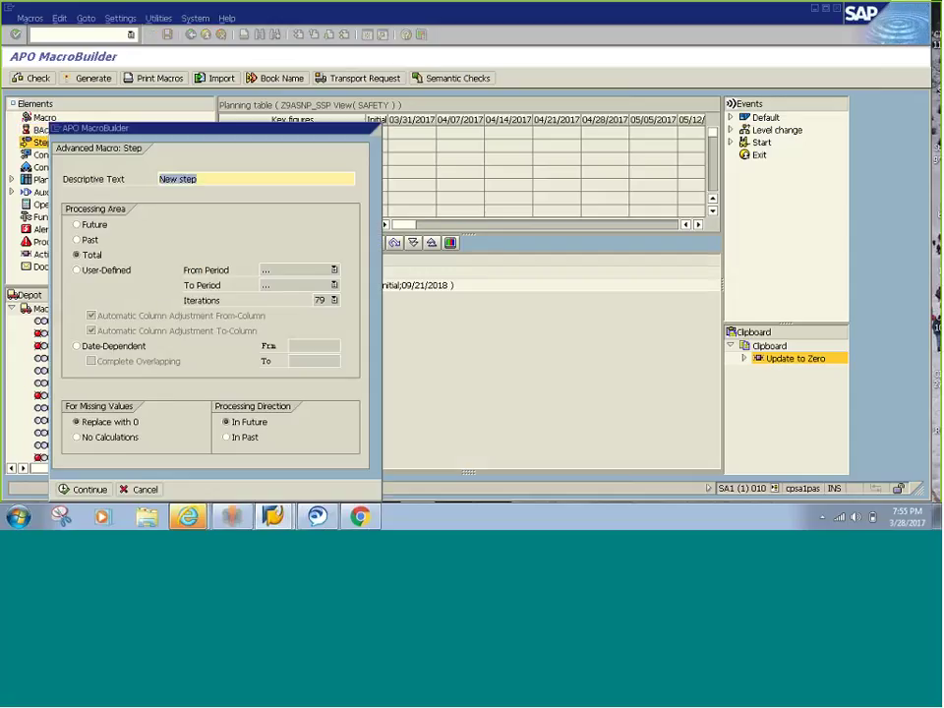
left_click_drag(210, 134, 430, 95)
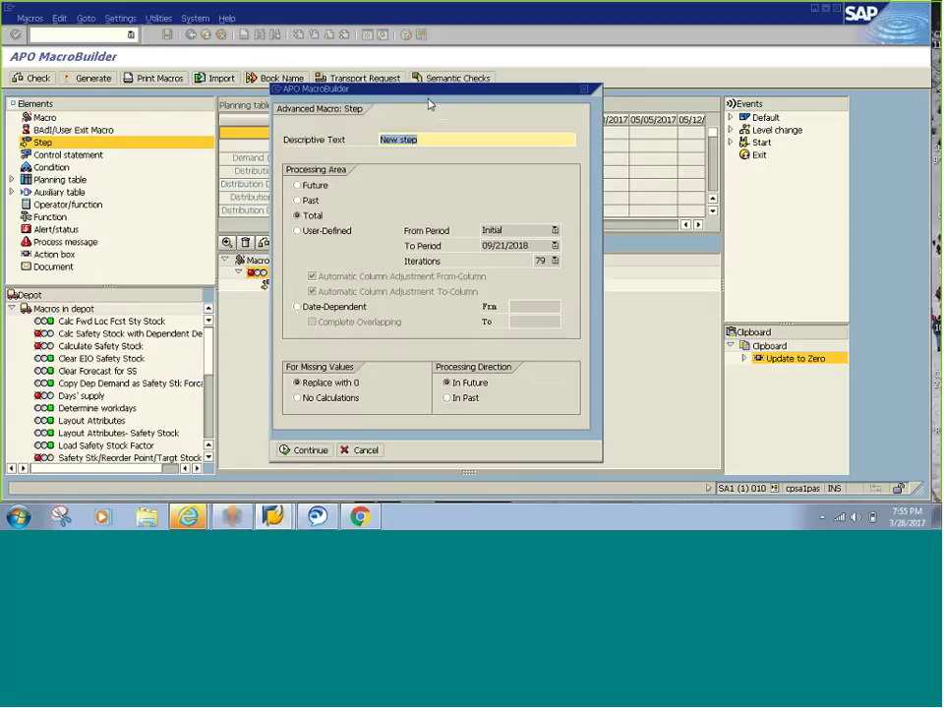
- Try the Future and User-Defined processing areas for the new step, settle on Past and confirm it
left_click(297, 185)
left_click(298, 200)
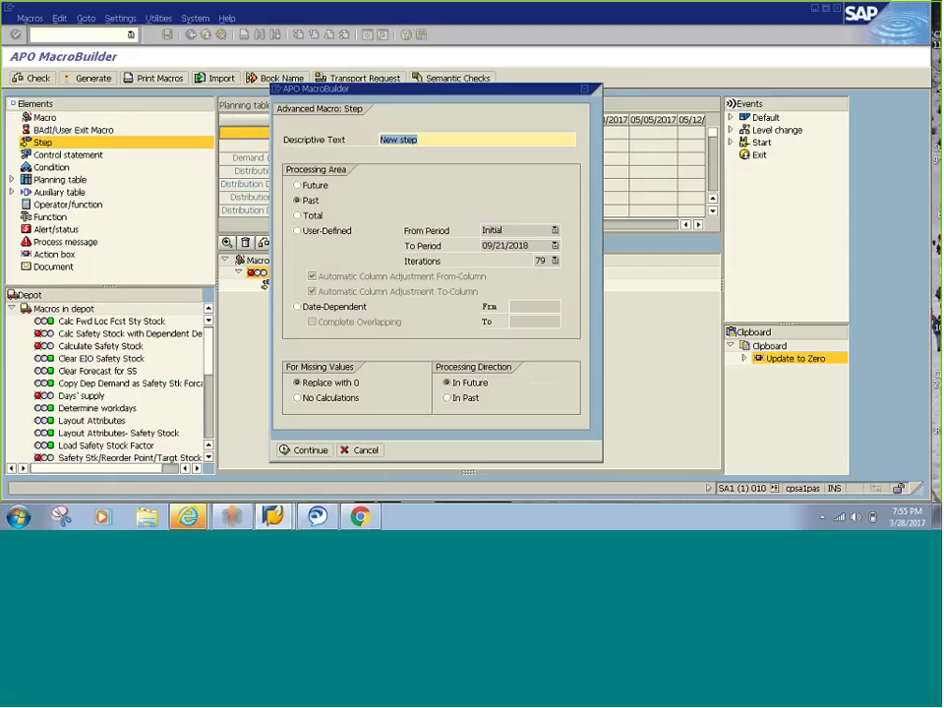
left_click(298, 230)
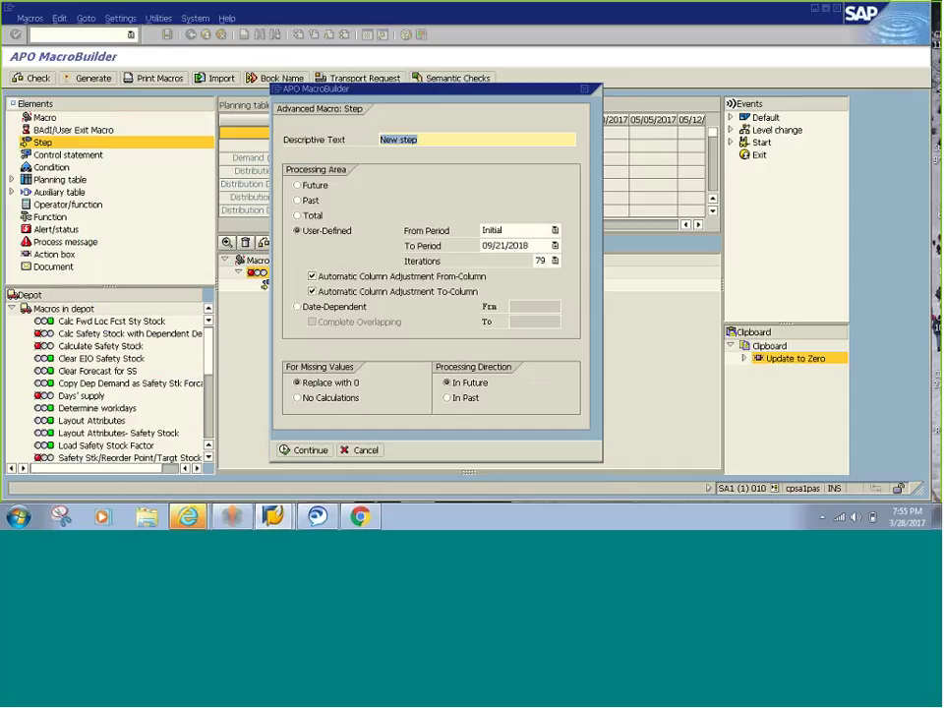
left_click(553, 230)
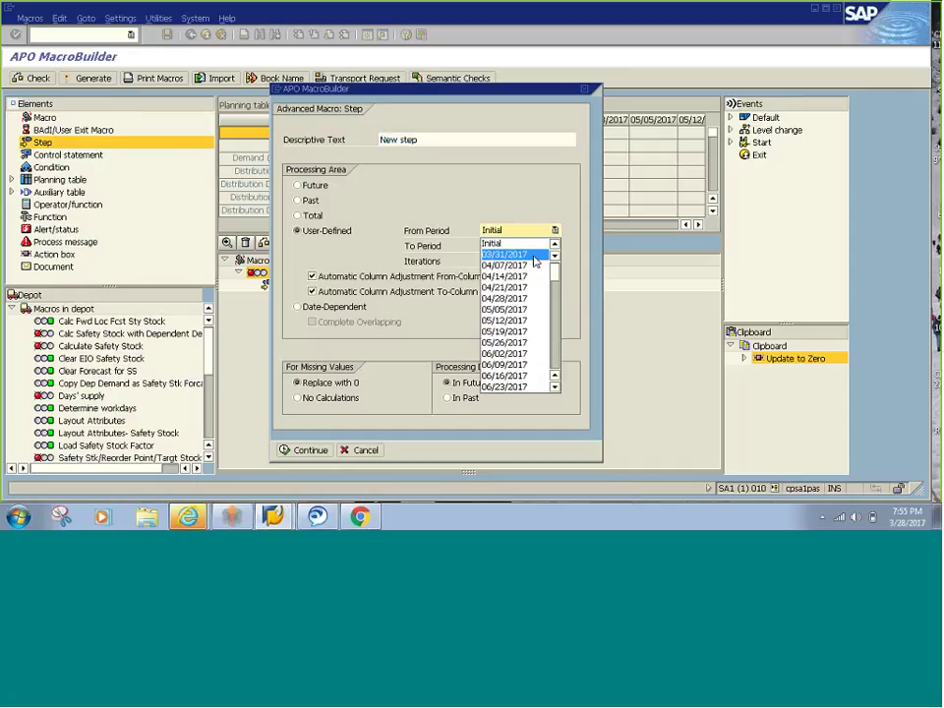
left_click(580, 291)
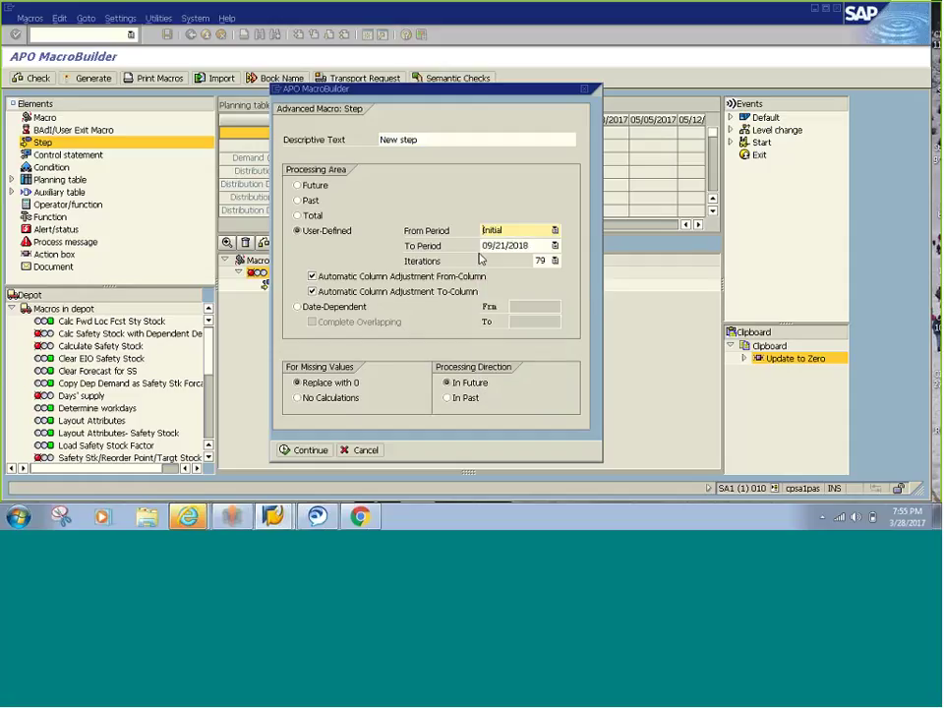
left_click(307, 202)
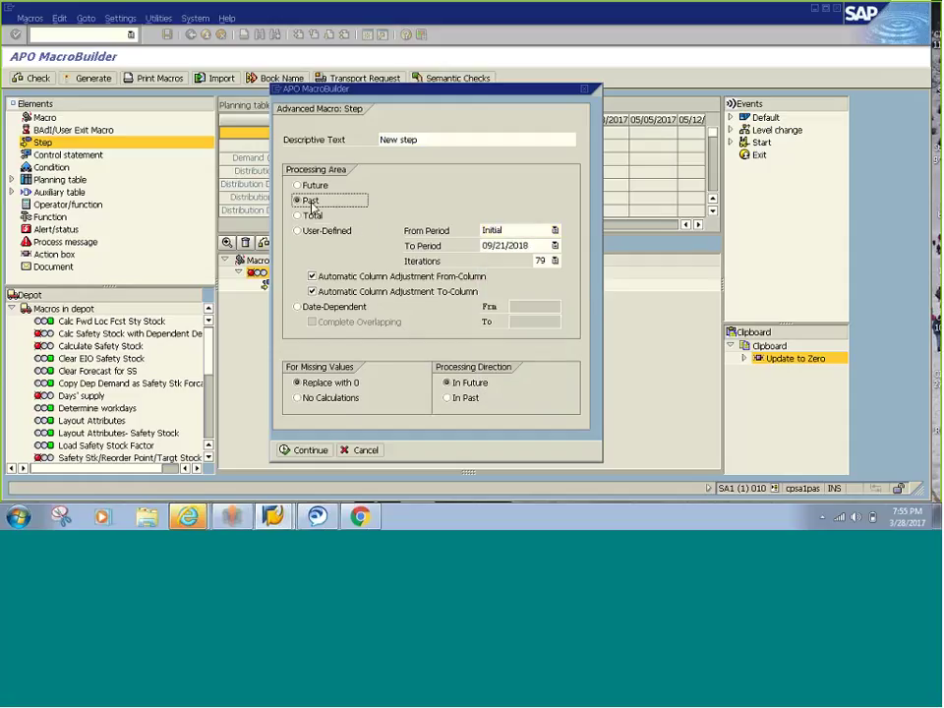
left_click(310, 450)
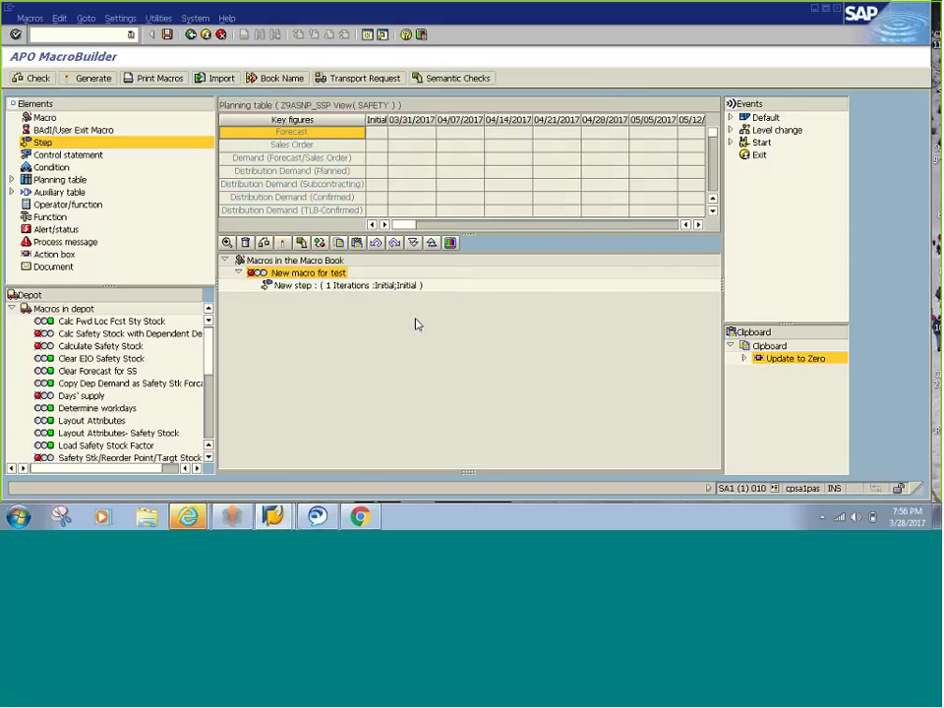
- Review the new step's processing area and period settings and highlight its period column in the planning table
left_click(353, 287)
double_click(355, 286)
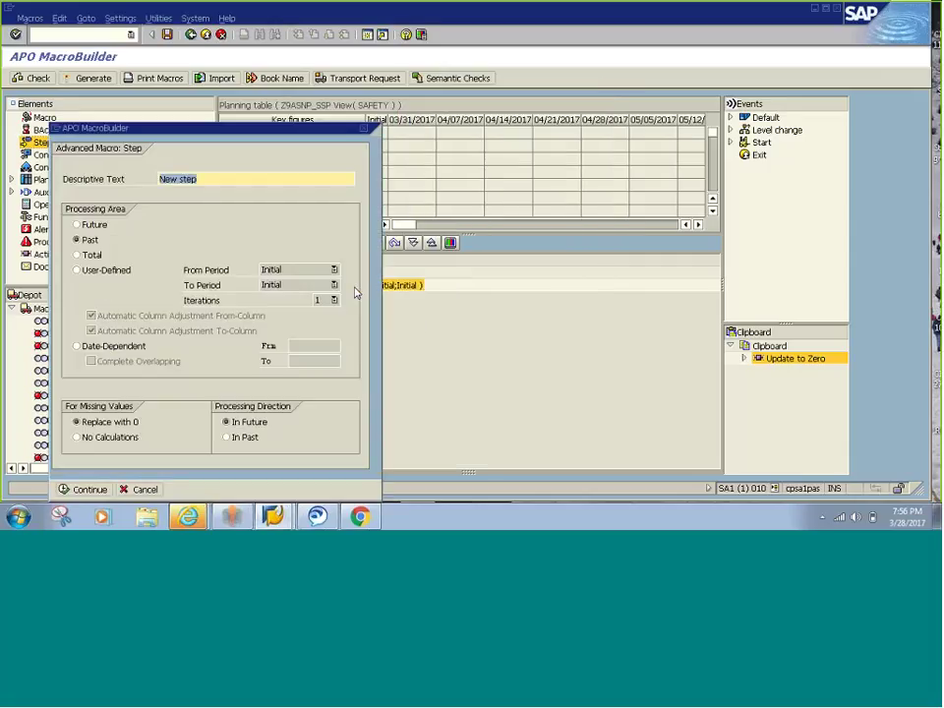
left_click(363, 129)
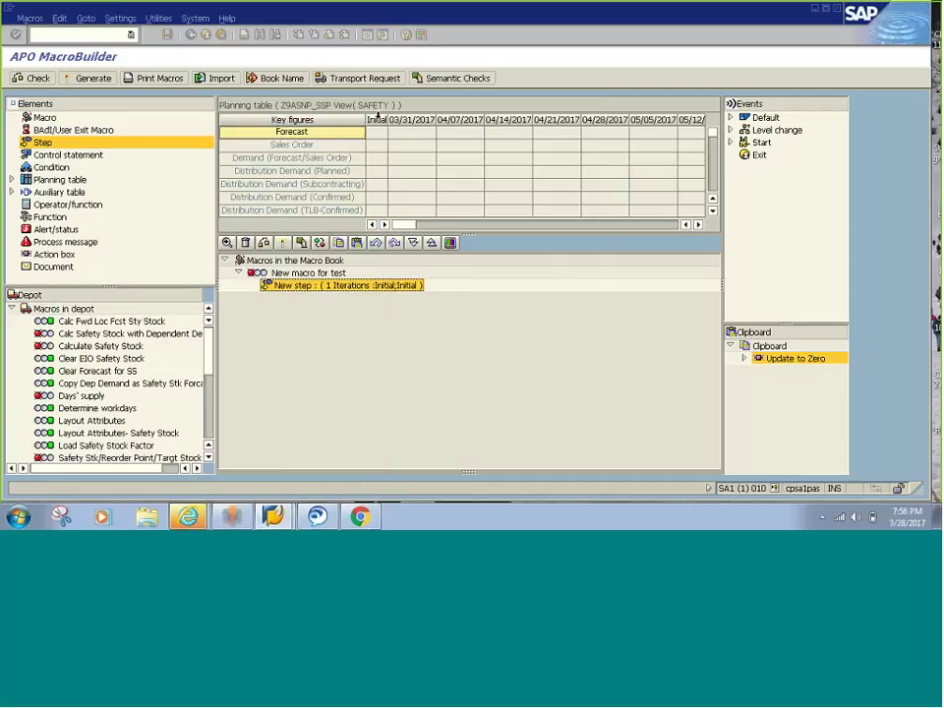
left_click(393, 288)
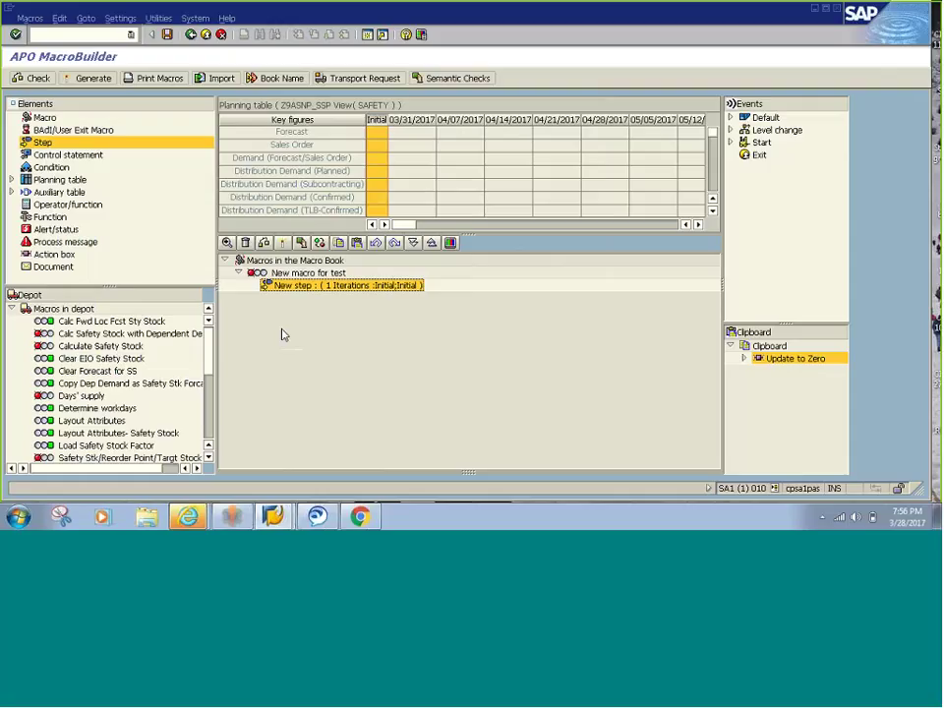
- Create an IF control statement in the next level under the new step
left_click(56, 169)
left_click(56, 181)
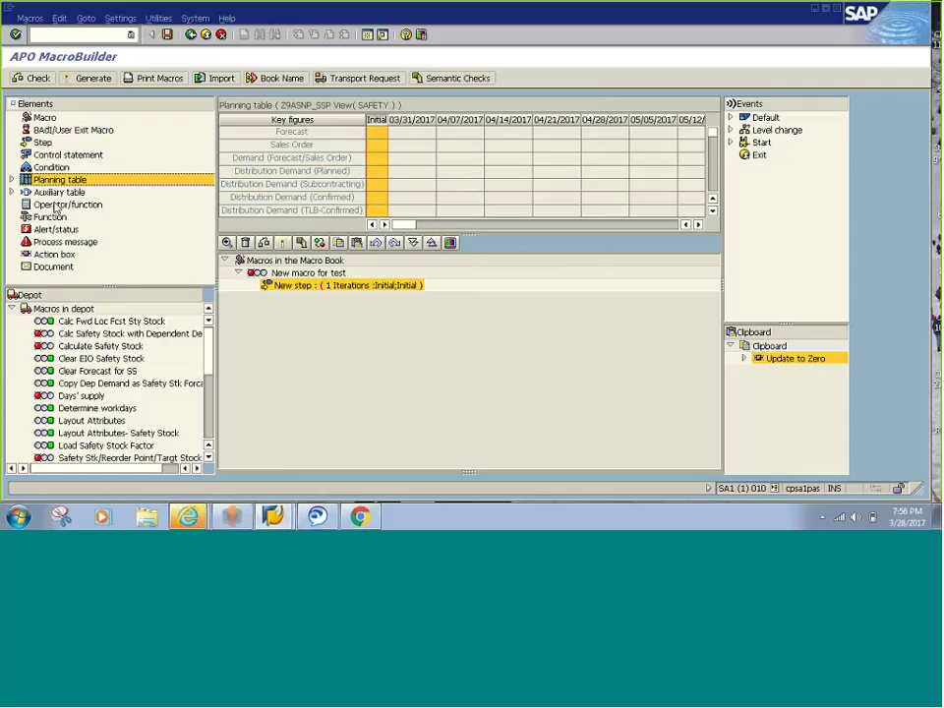
left_click(63, 205)
left_click(67, 155)
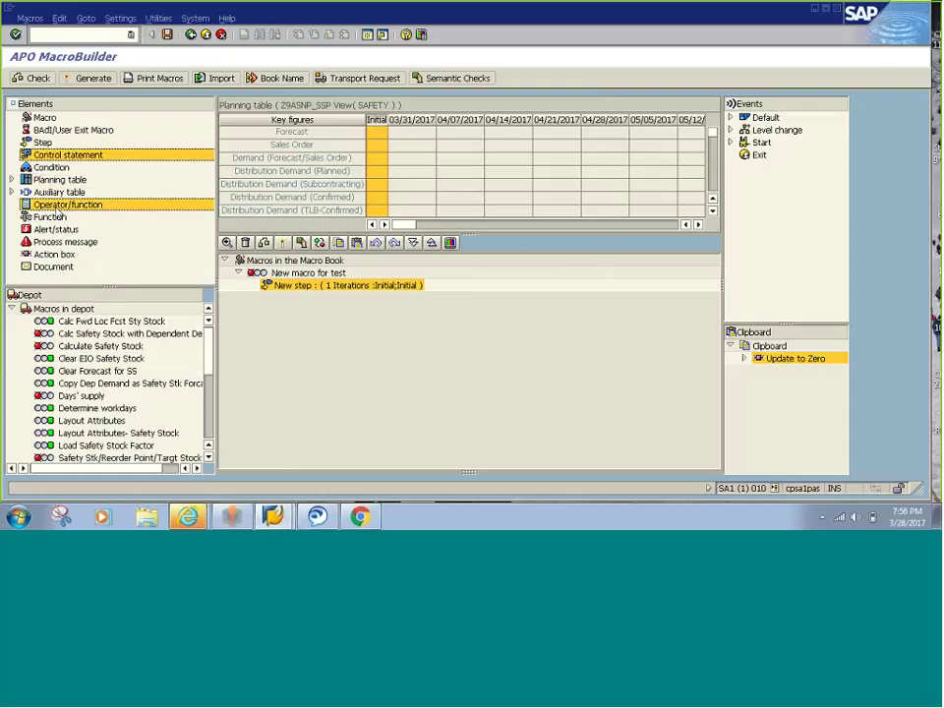
right_click(347, 293)
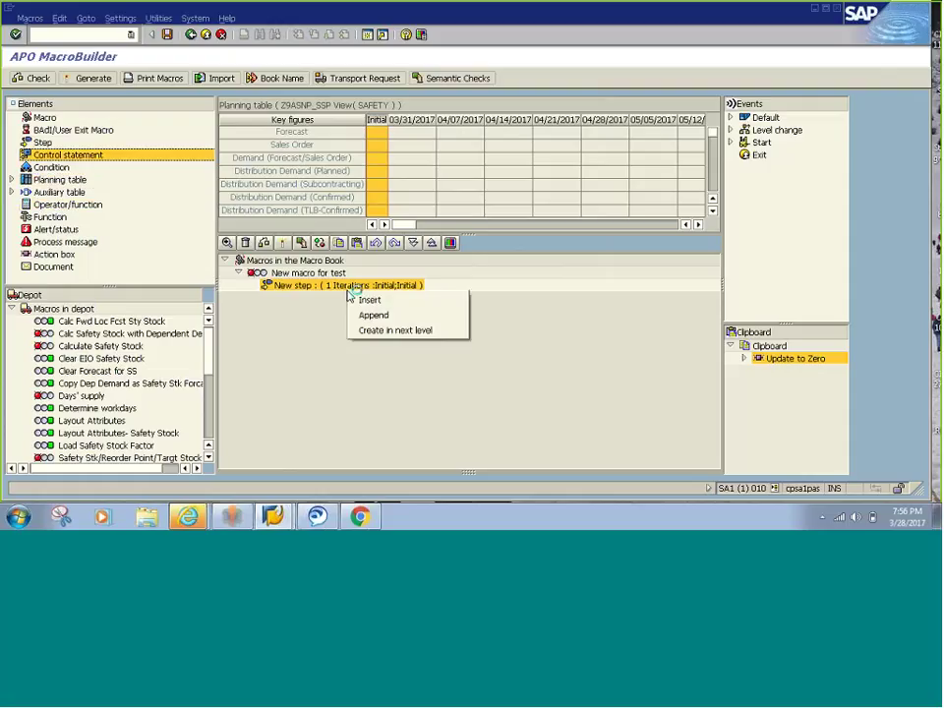
left_click(379, 330)
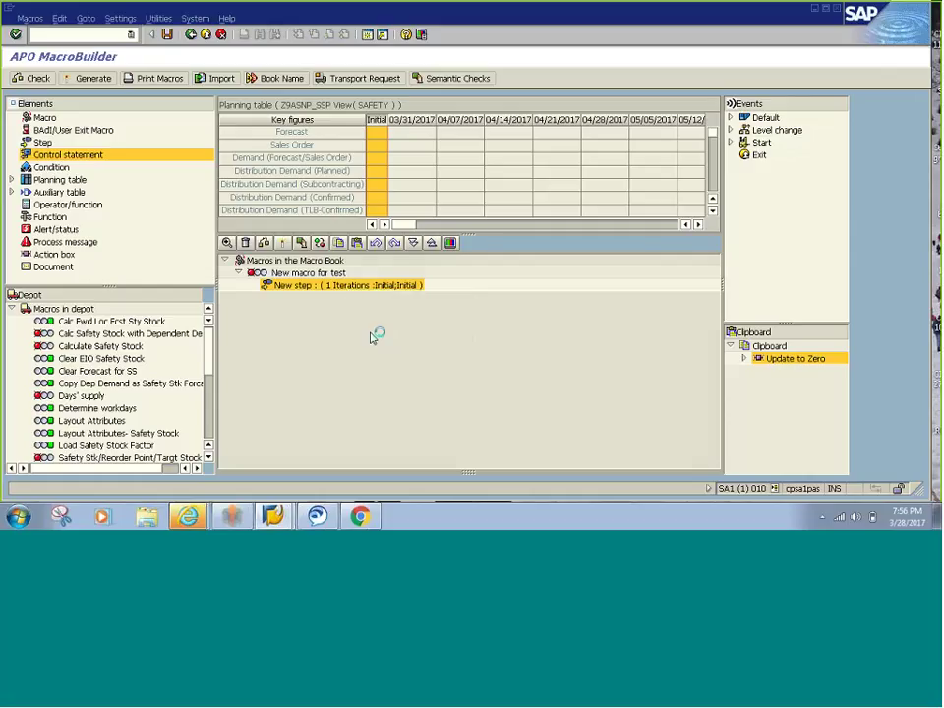
left_click(287, 320)
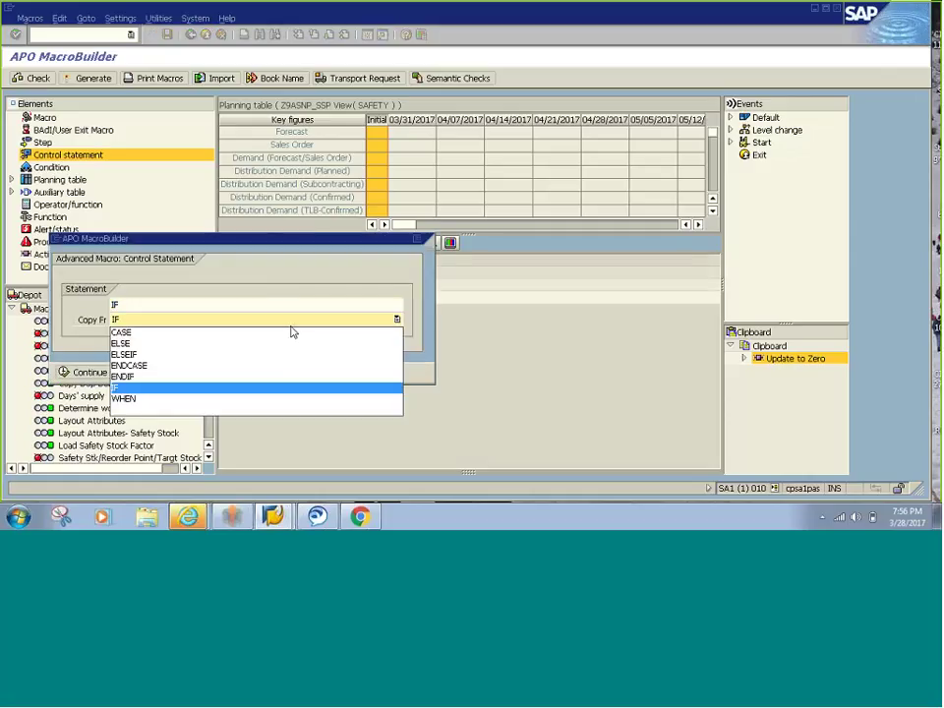
left_click(267, 387)
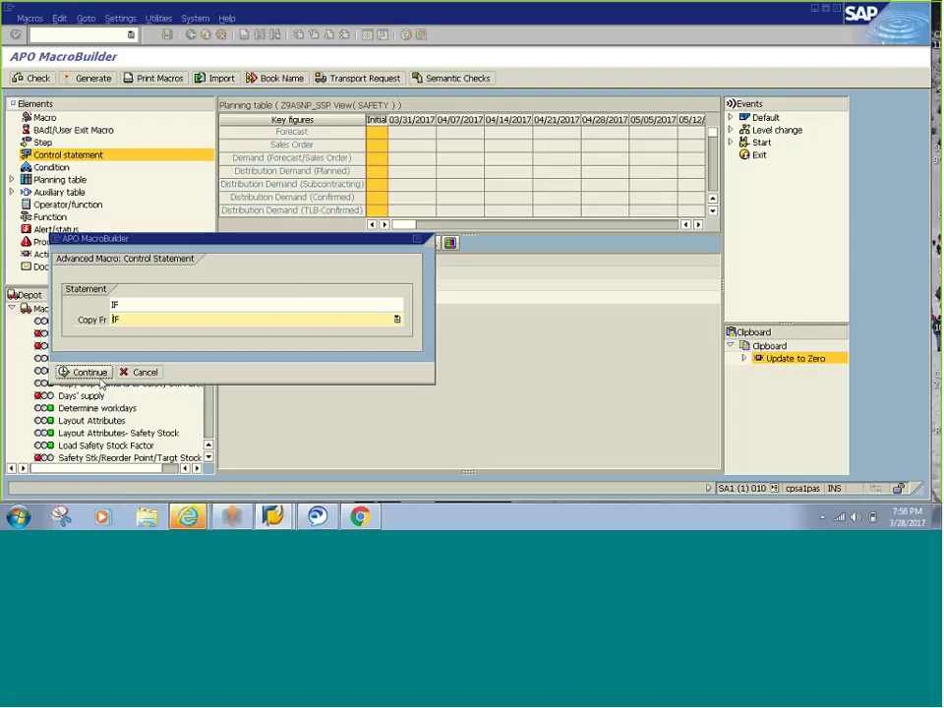
left_click(87, 371)
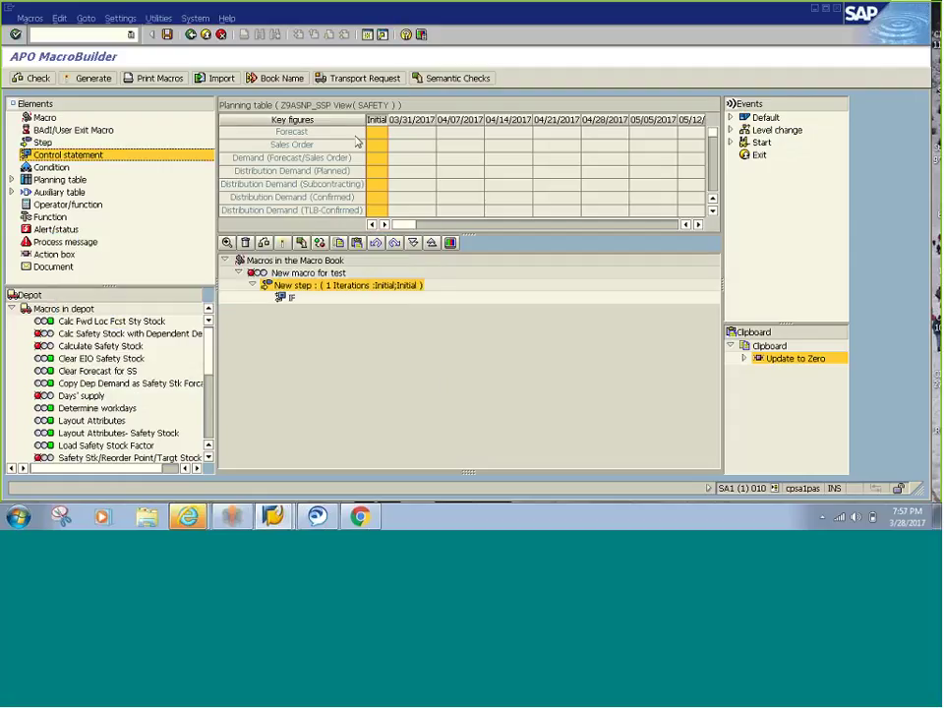
- Add a condition described as "Check if forecats KF is zero" under the new step
left_click(290, 132)
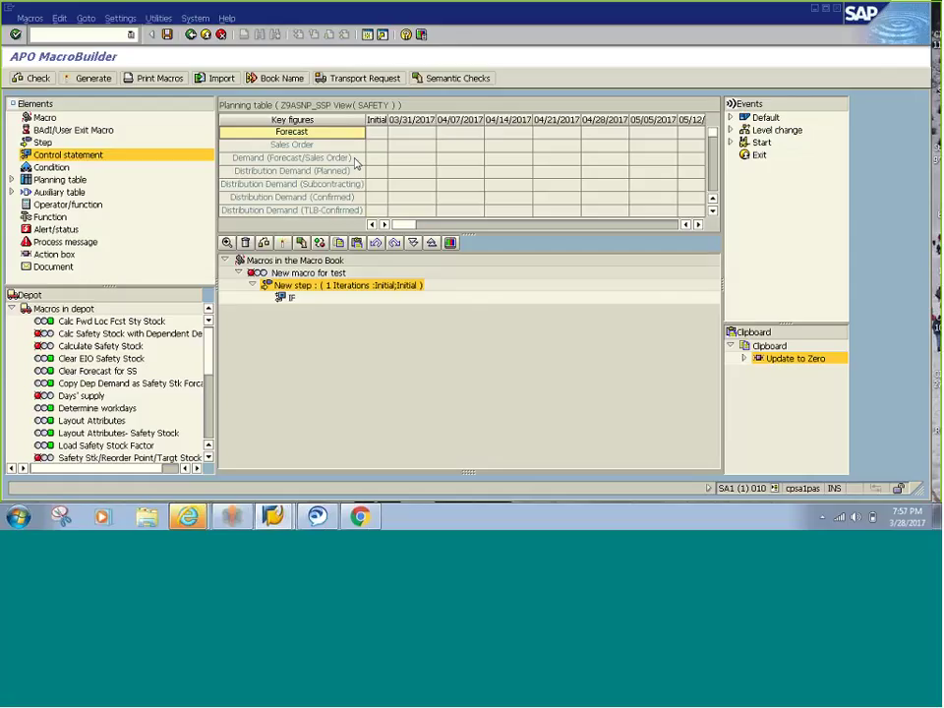
left_click(322, 144)
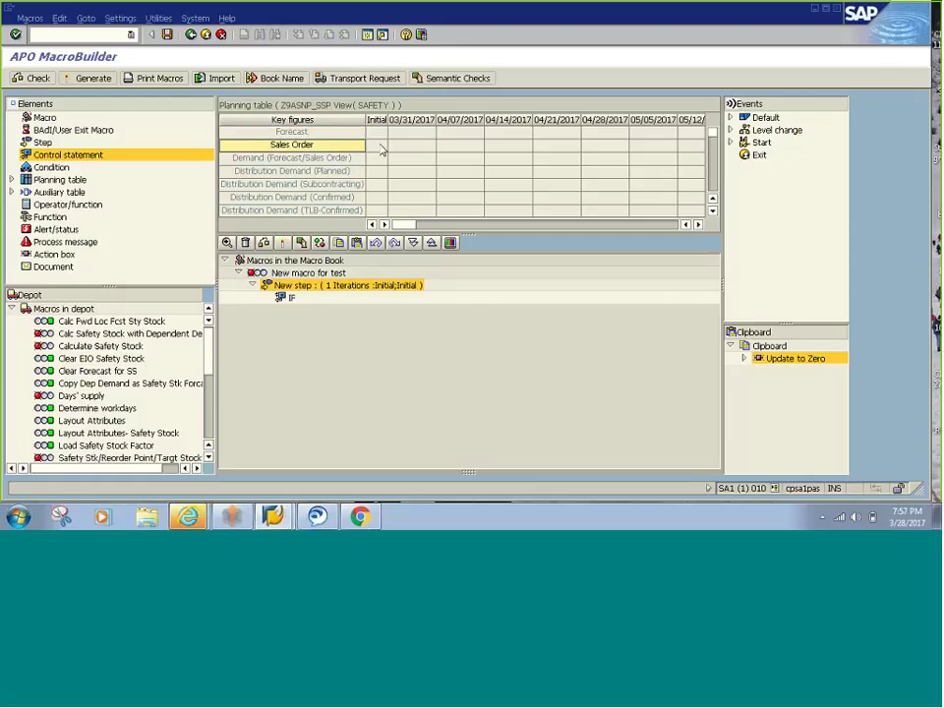
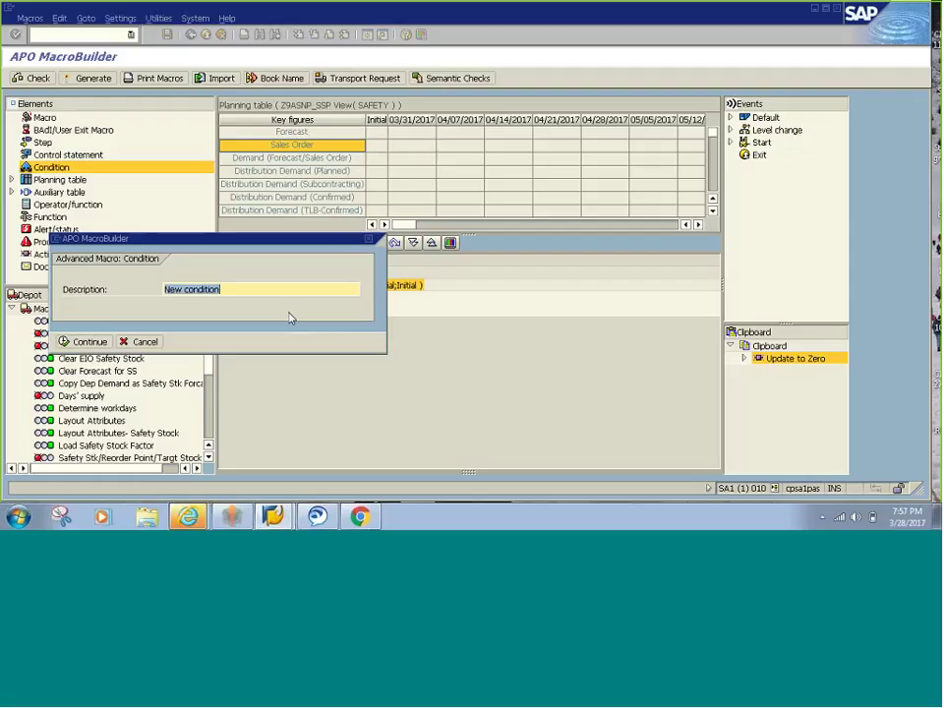
type("Check if forecats ")
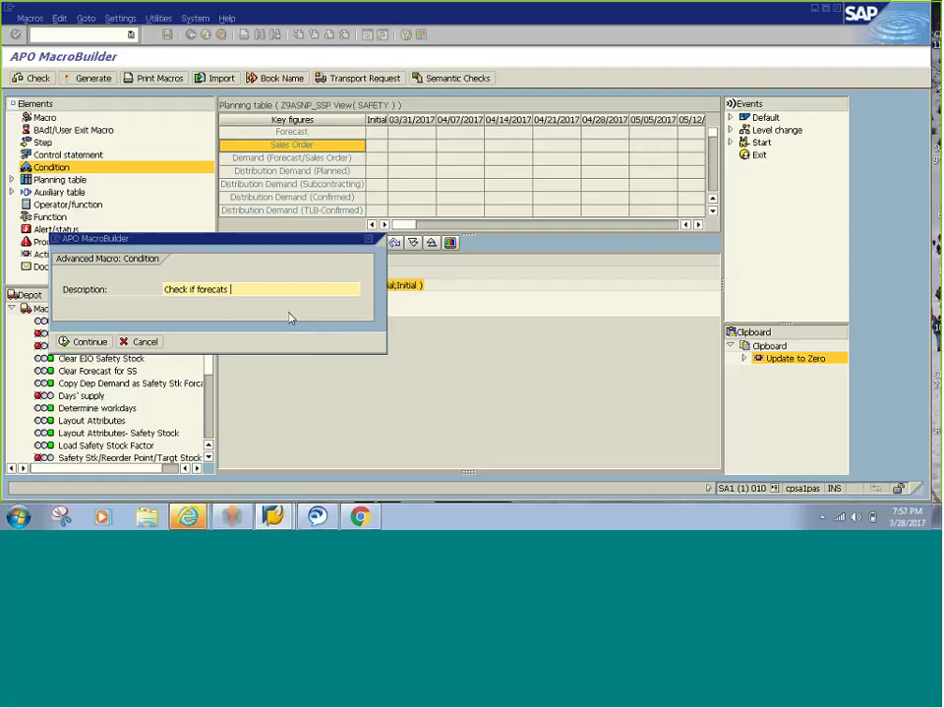
type("KF is zero")
key("Return")
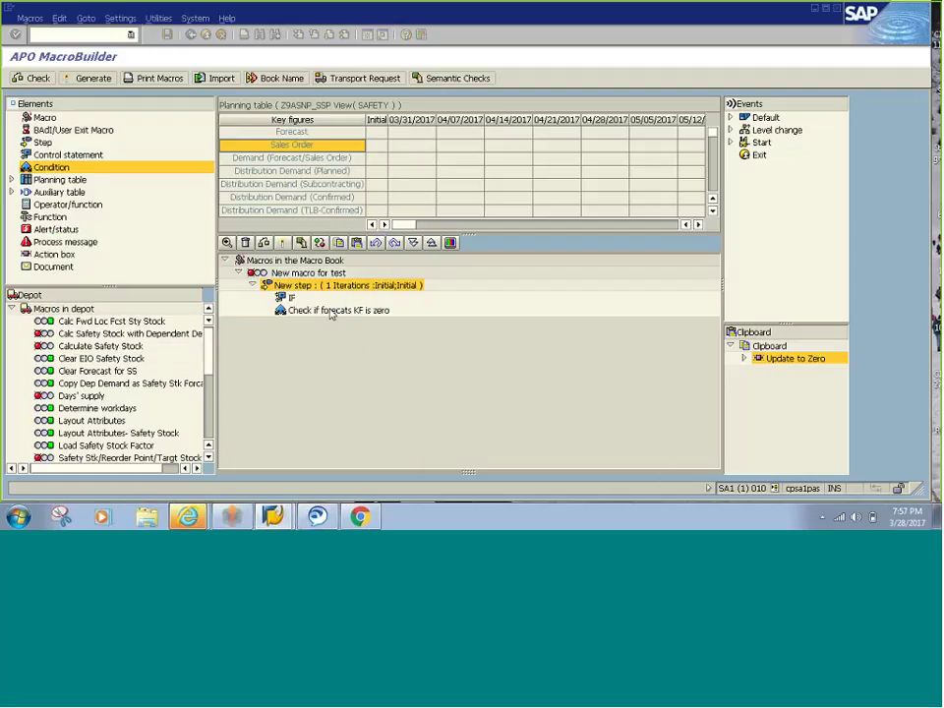
- Move the IF statement beneath the forecast check condition in the new step and leave it selected
left_click_drag(292, 298, 295, 312)
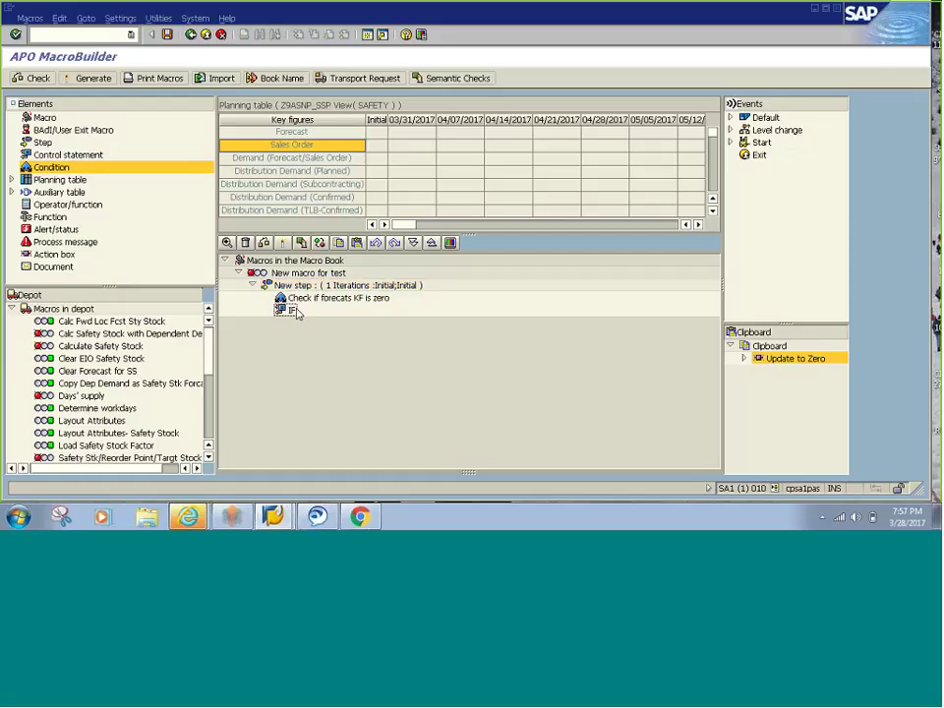
left_click(294, 311)
left_click(297, 303)
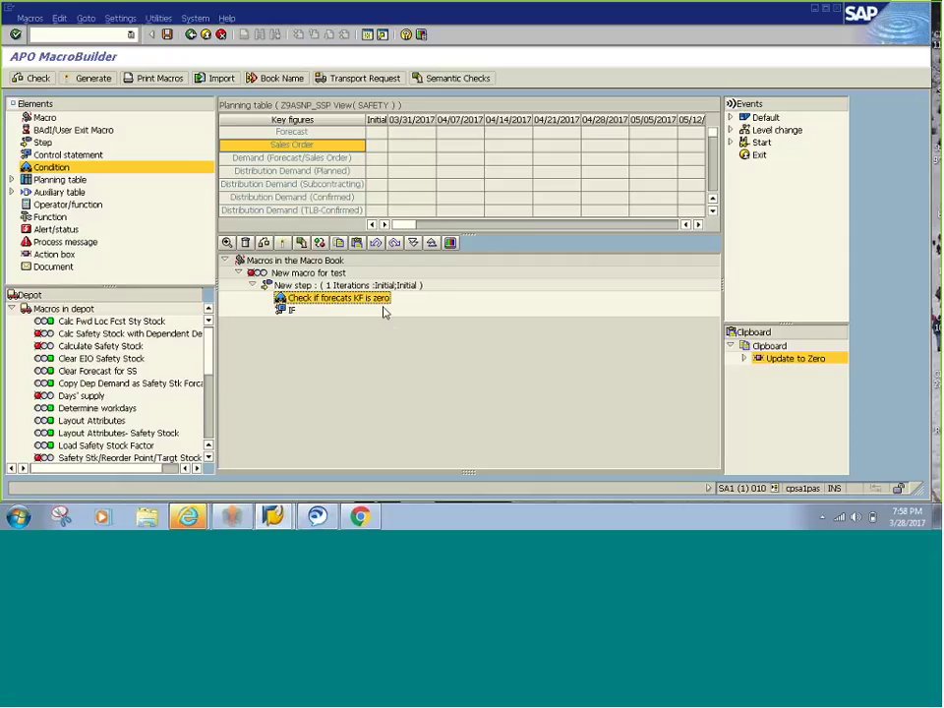
left_click(288, 312)
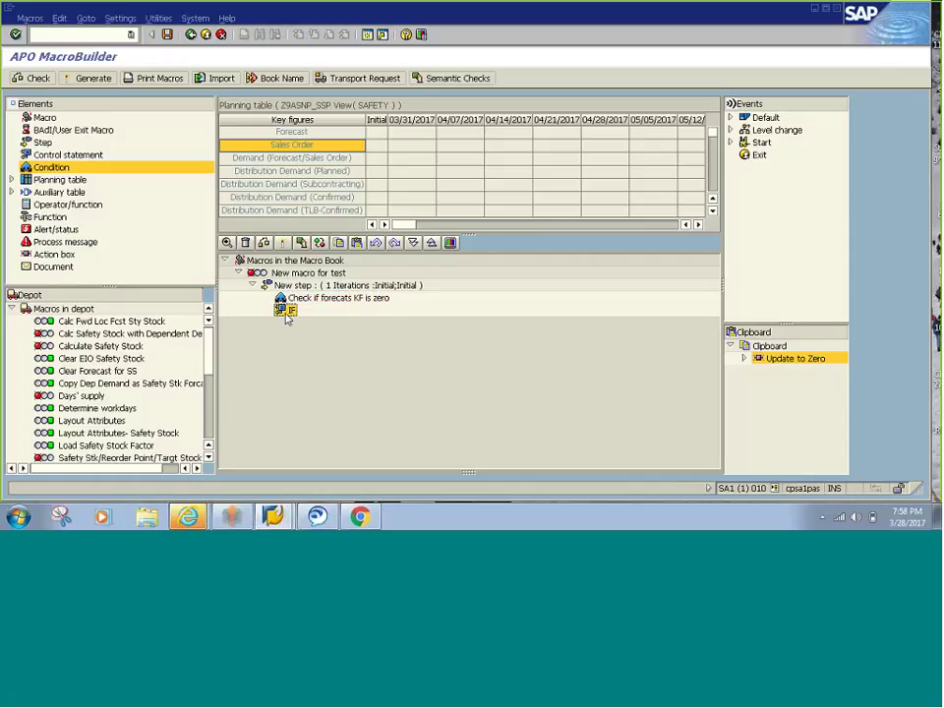
- Append a planning table row for the Forecast key figure after the IF statement, bringing up its results row attributes
double_click(69, 181)
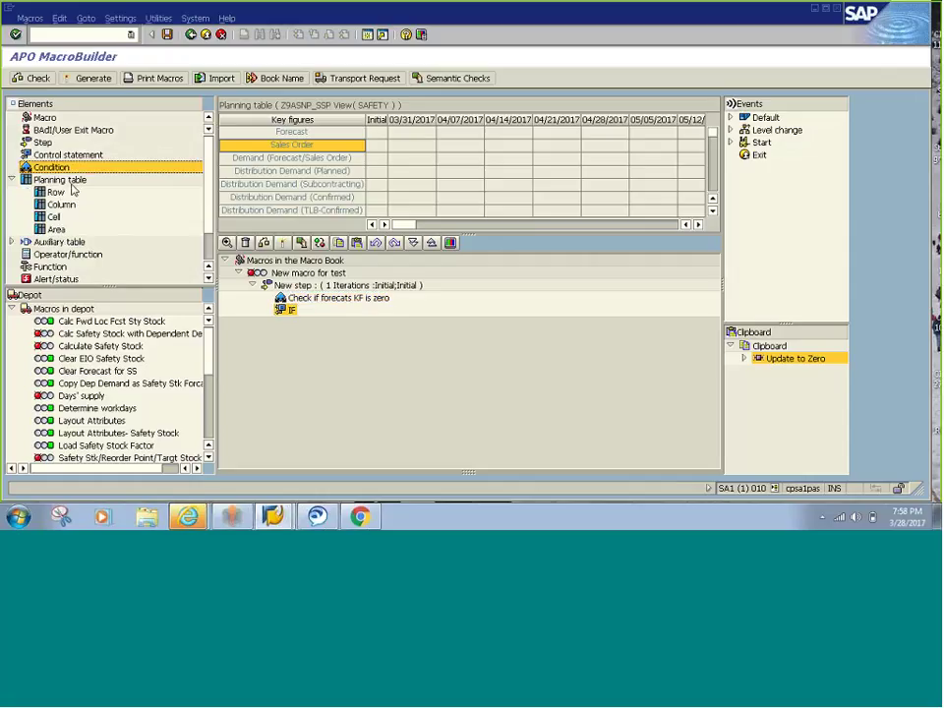
left_click(55, 192)
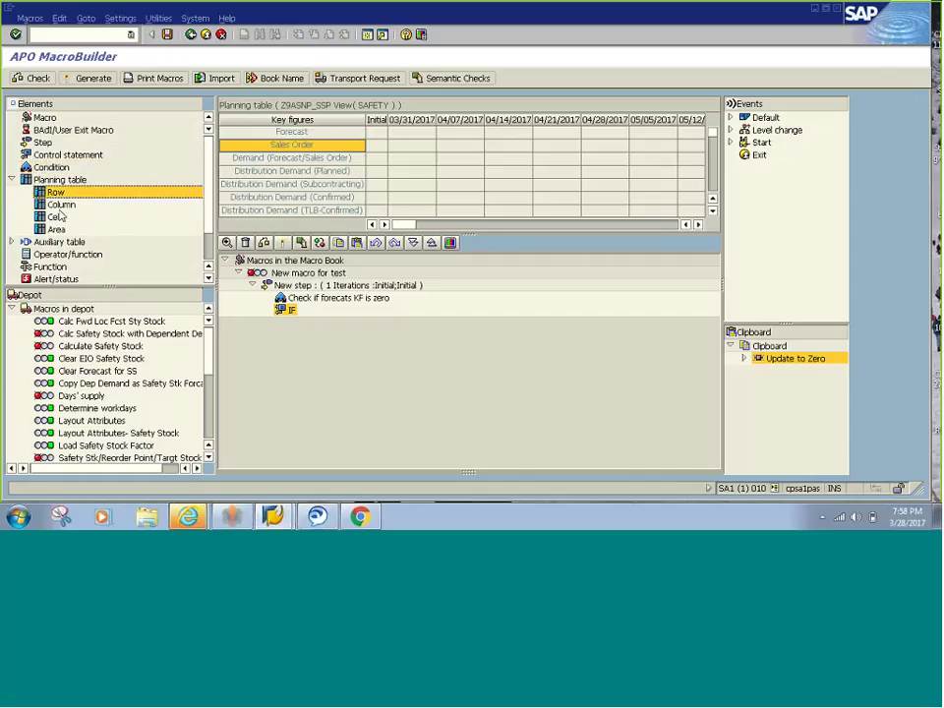
left_click(55, 217)
left_click(56, 229)
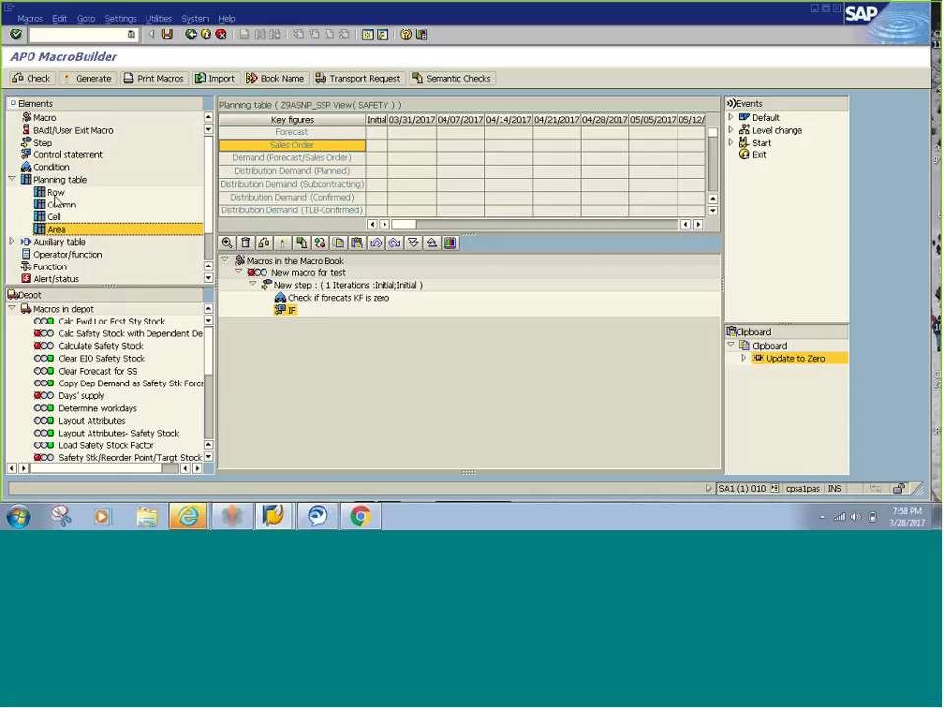
left_click(295, 131)
left_click(325, 136)
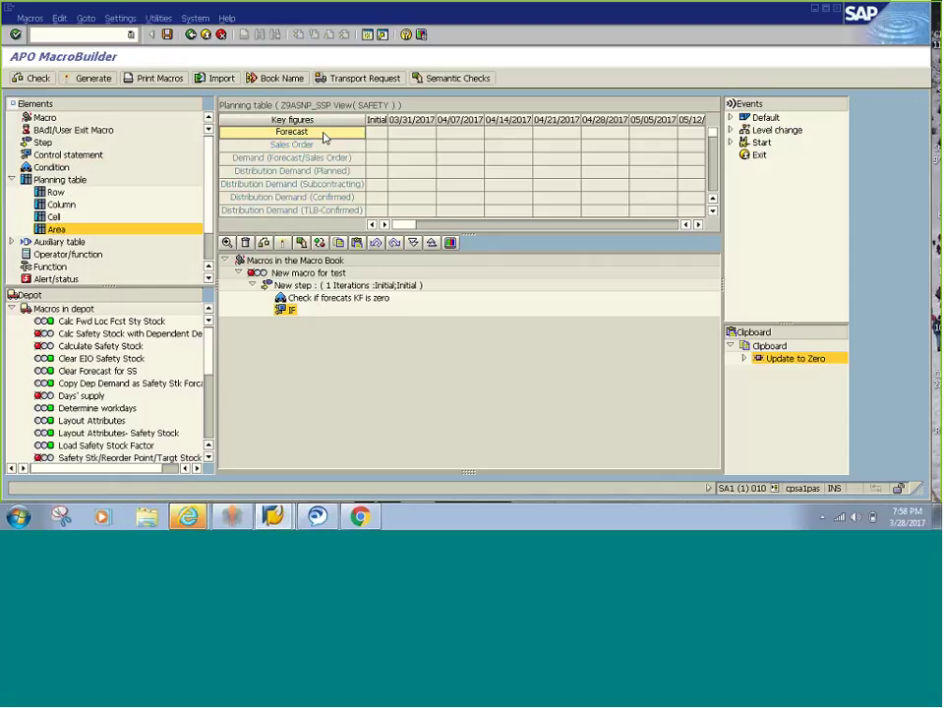
left_click_drag(326, 136, 295, 317)
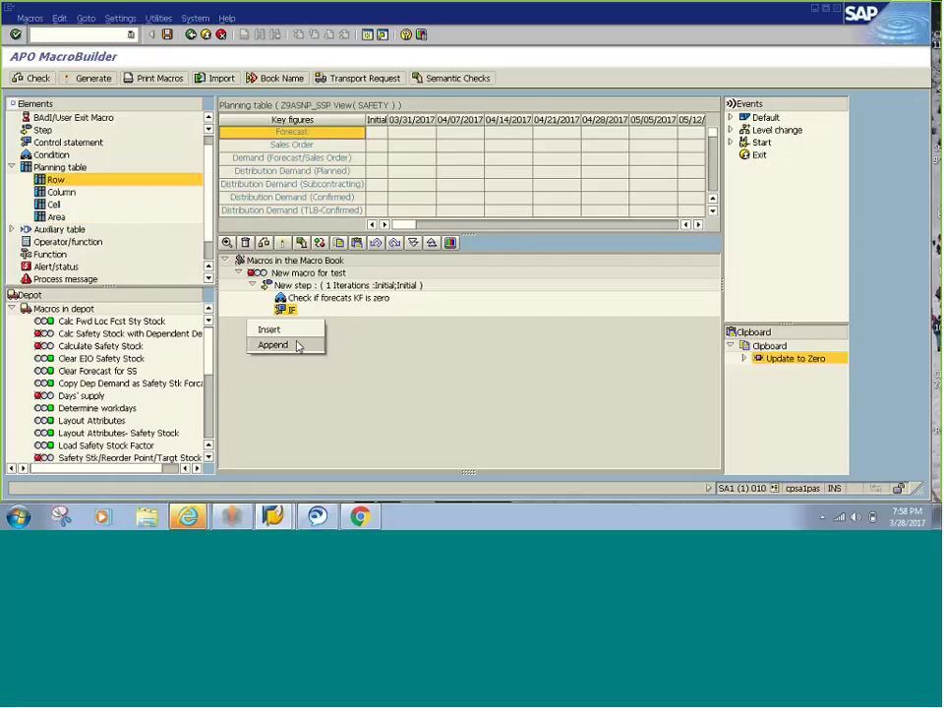
left_click(298, 345)
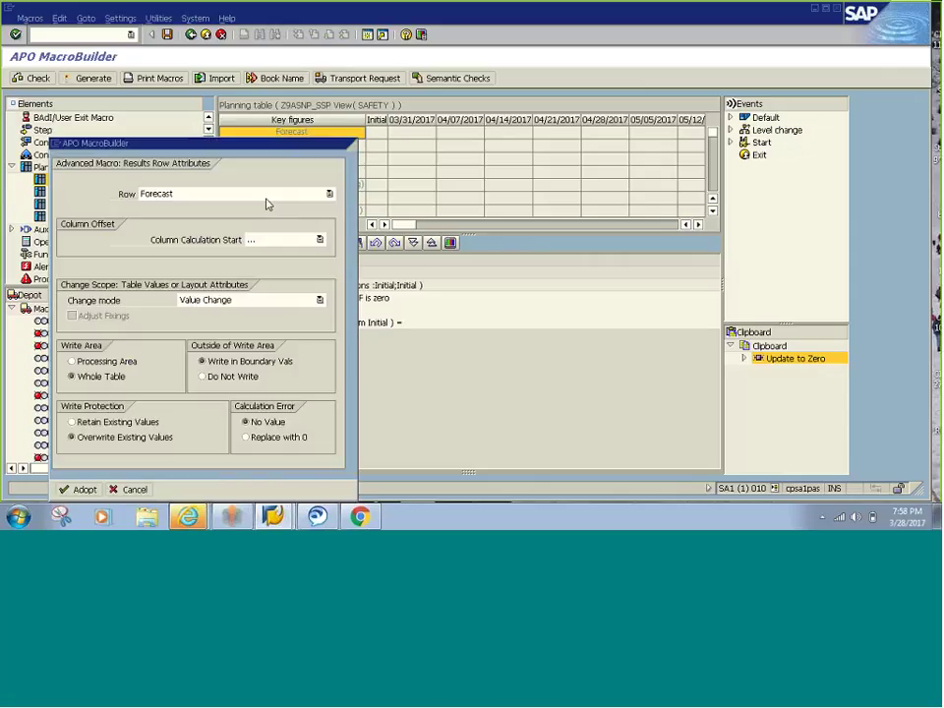
- Adopt the results row attributes with Forecast as the row, Initial as calculation start and Value Change as change mode
left_click(242, 198)
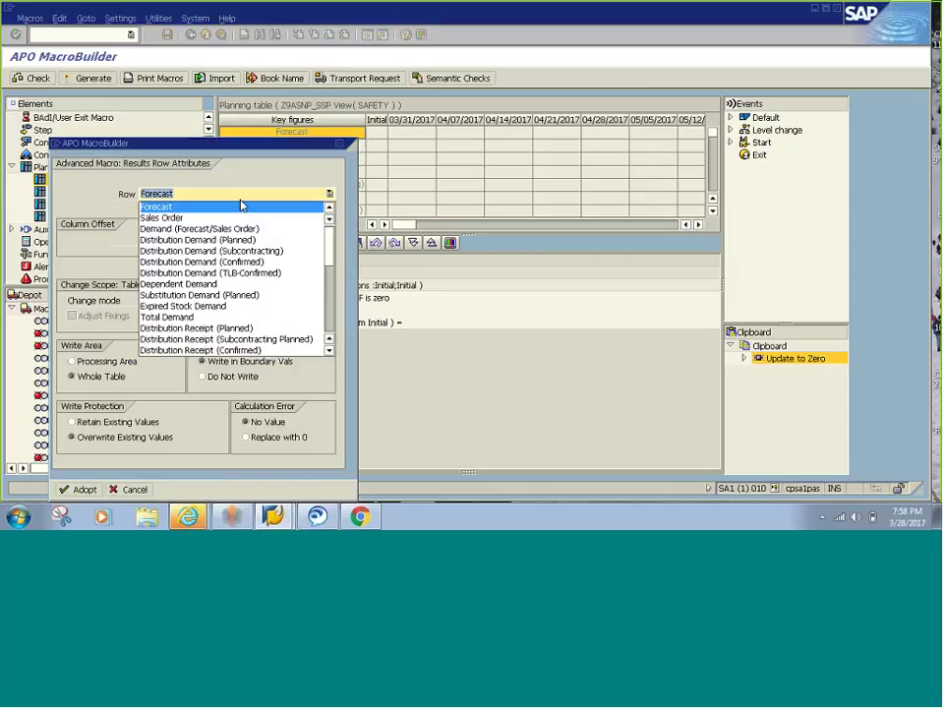
left_click(242, 205)
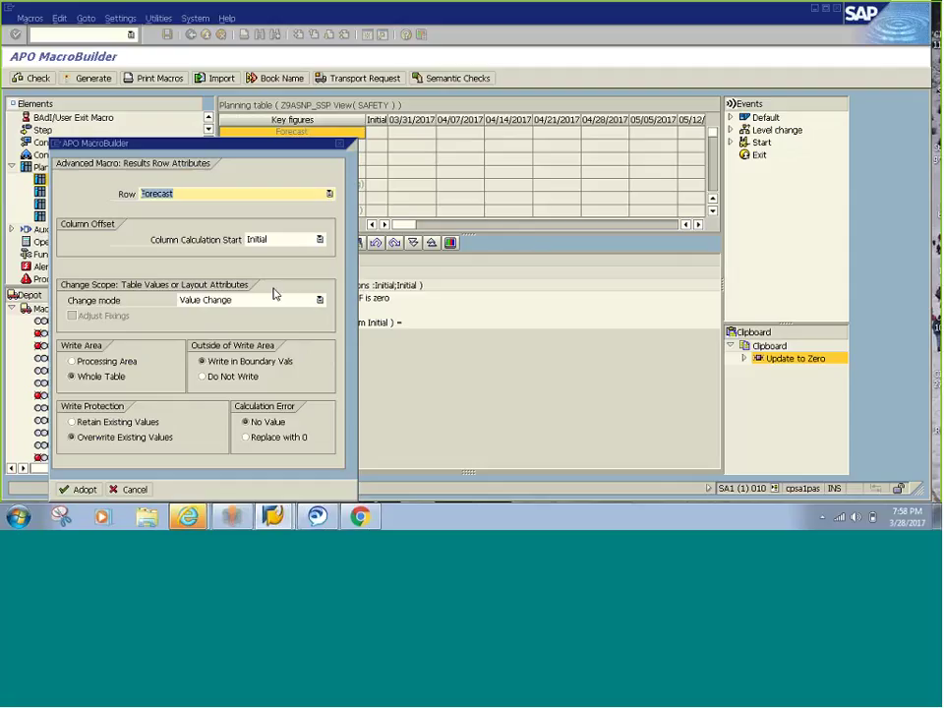
left_click(319, 299)
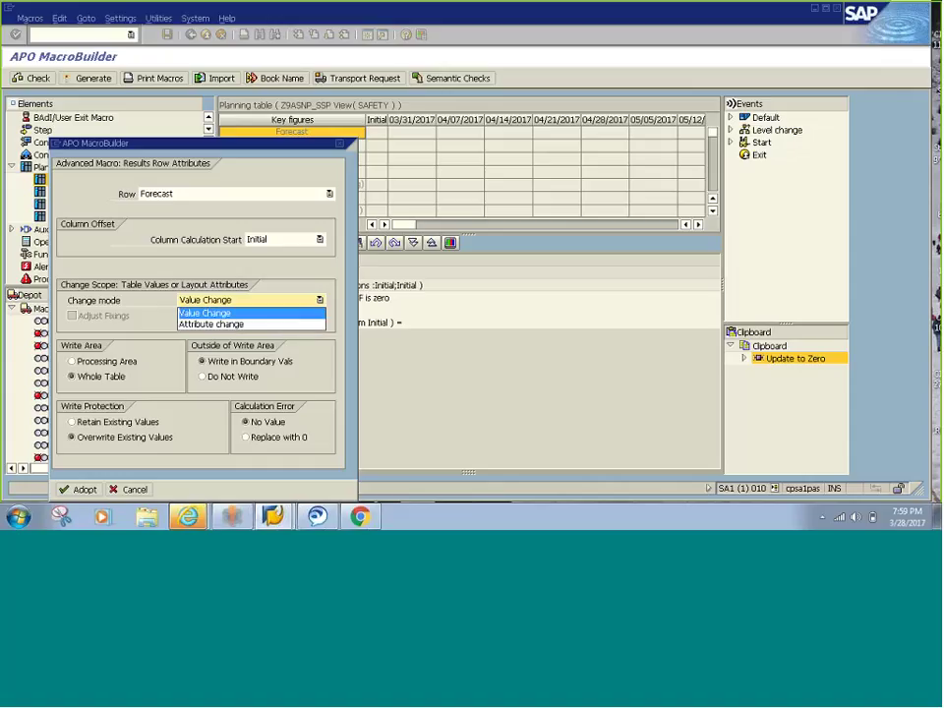
left_click(293, 315)
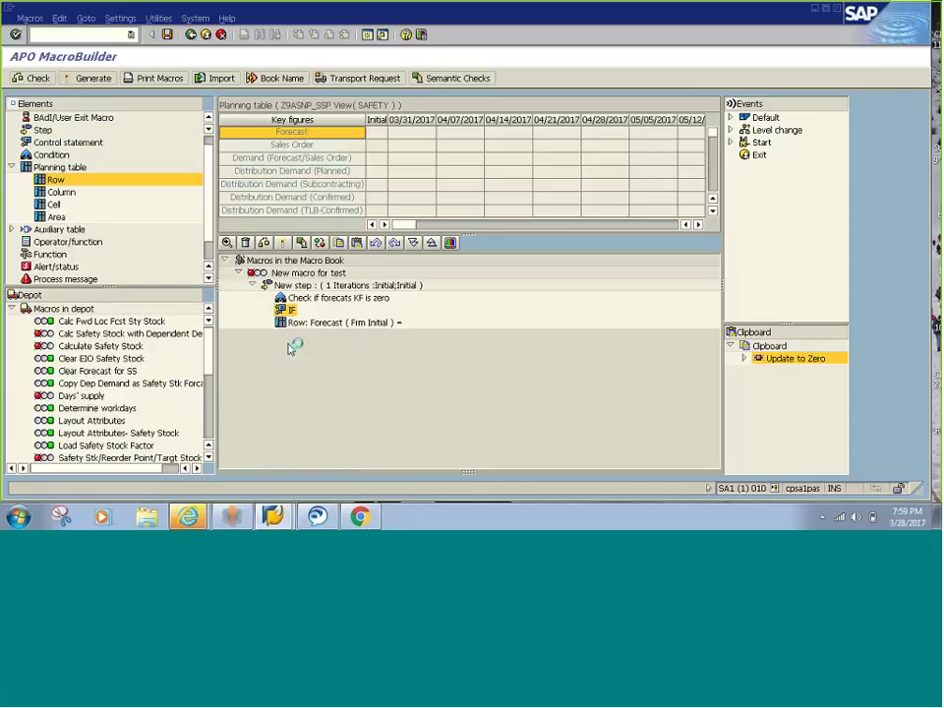
- Add an operator/function element with the value 0 in the level under the Forecast row
left_click(313, 324)
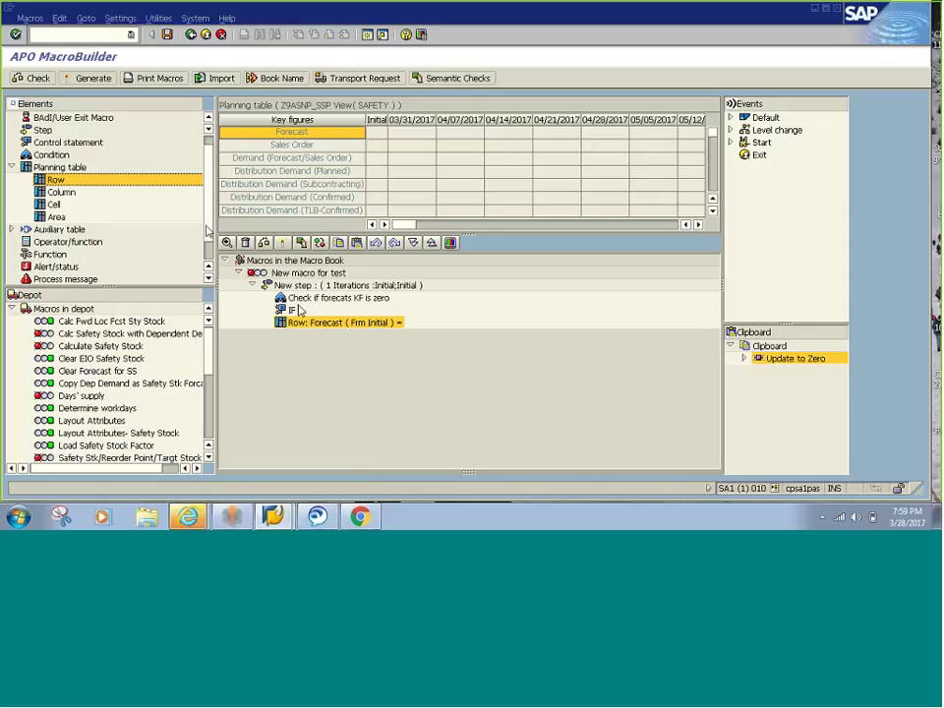
scroll(207, 230, "down", 1)
left_click_drag(67, 229, 322, 329)
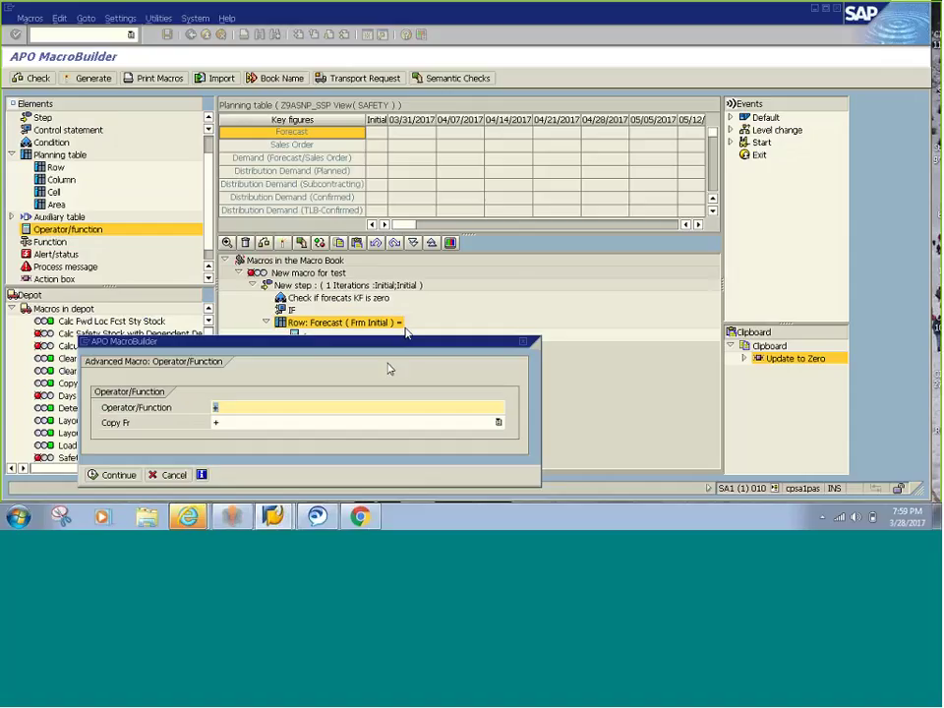
type("0")
left_click(113, 475)
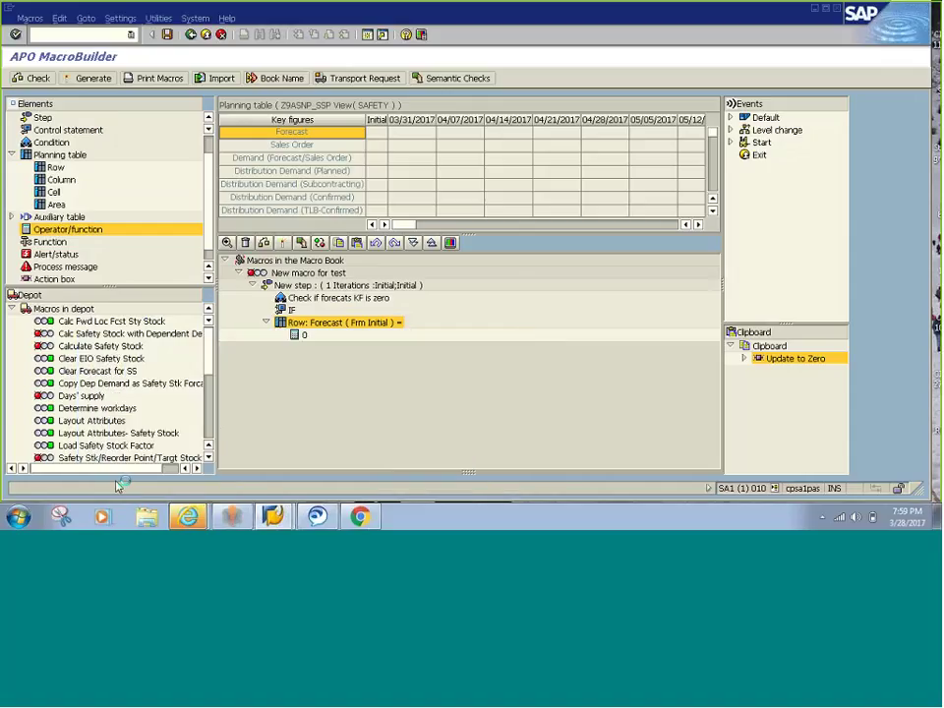
- Examine the new step's hierarchy by collapsing and expanding its Forecast row and the step itself
left_click(265, 323)
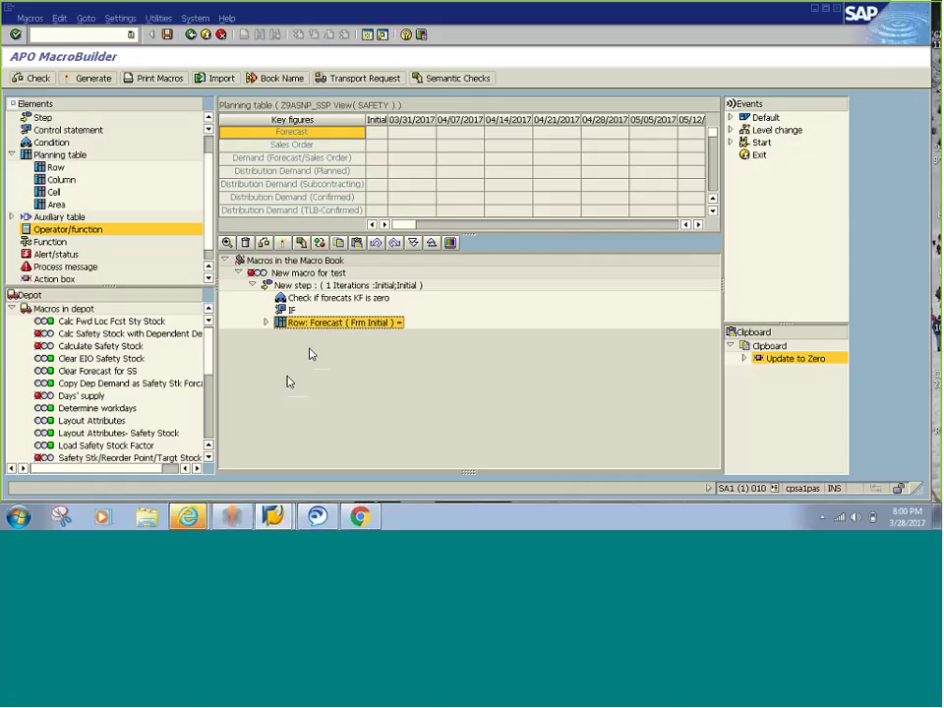
left_click(266, 322)
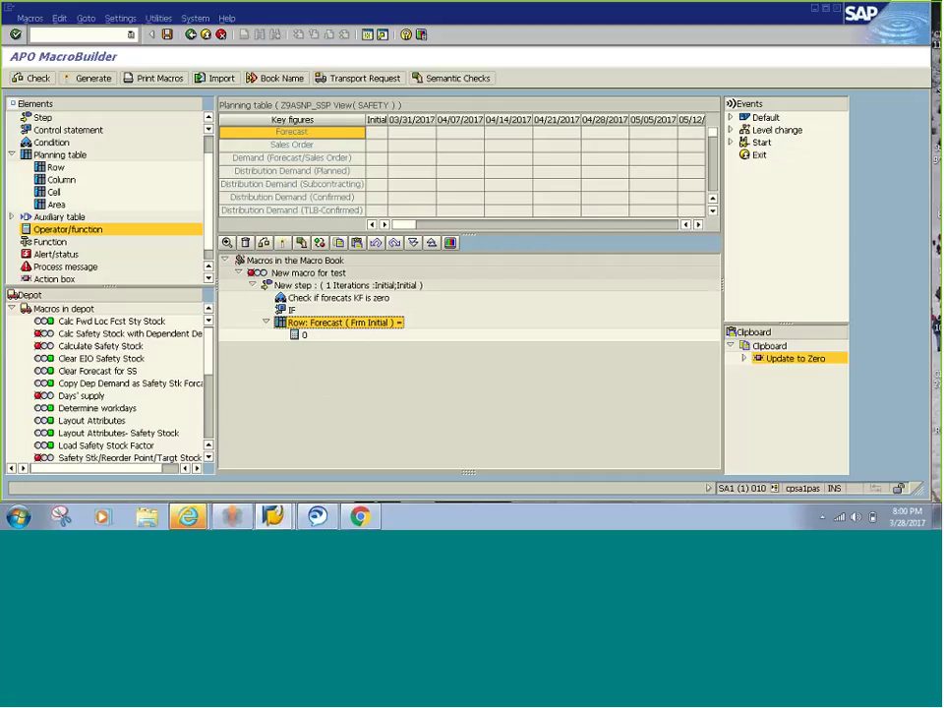
key("Left")
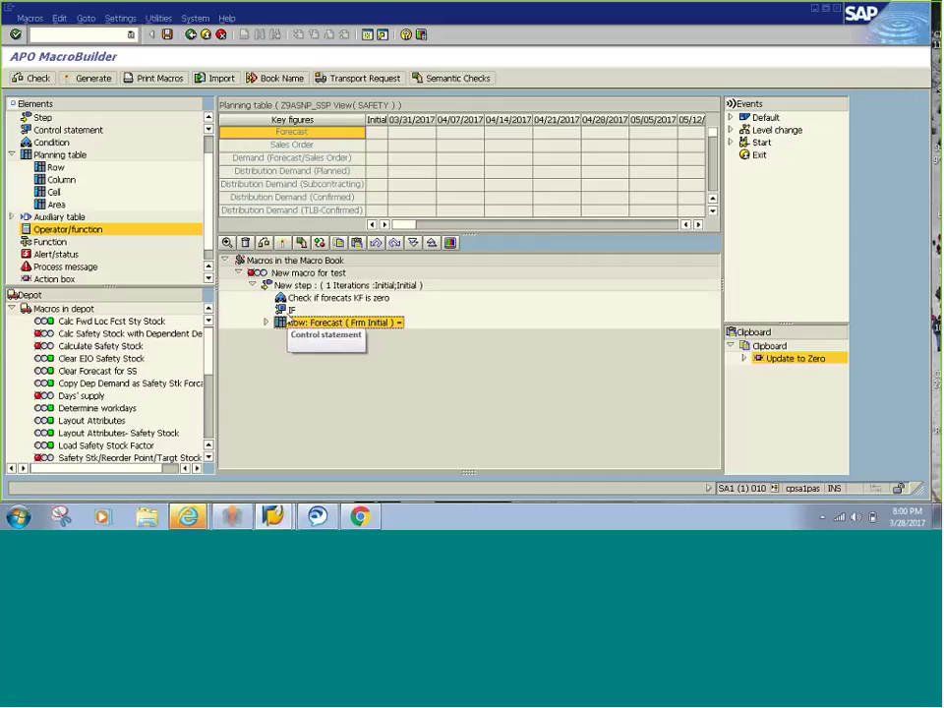
key("Up")
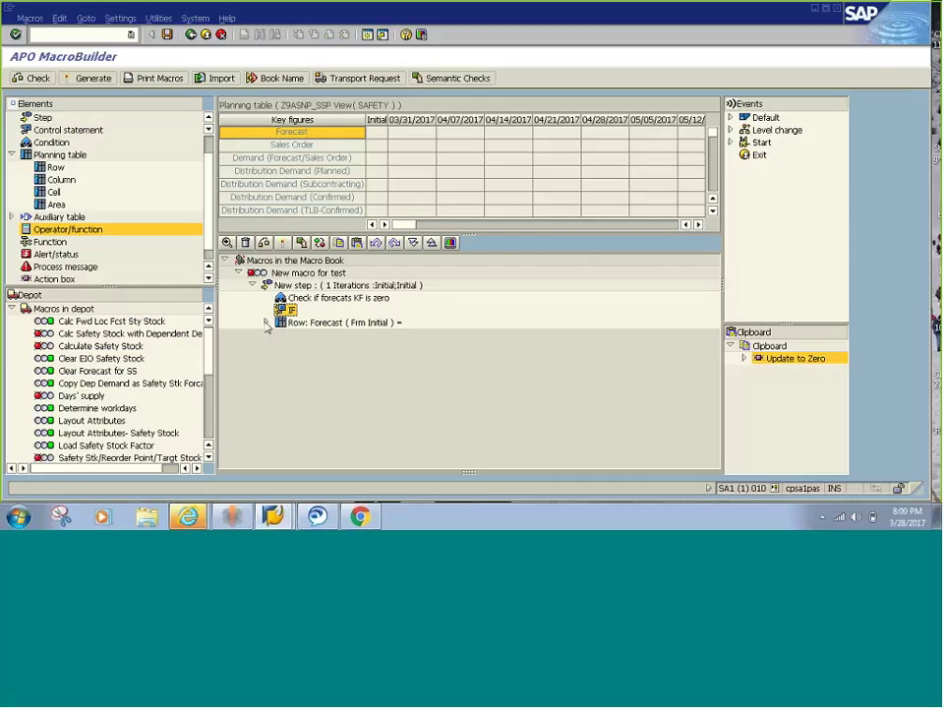
key("Left")
key("Left")
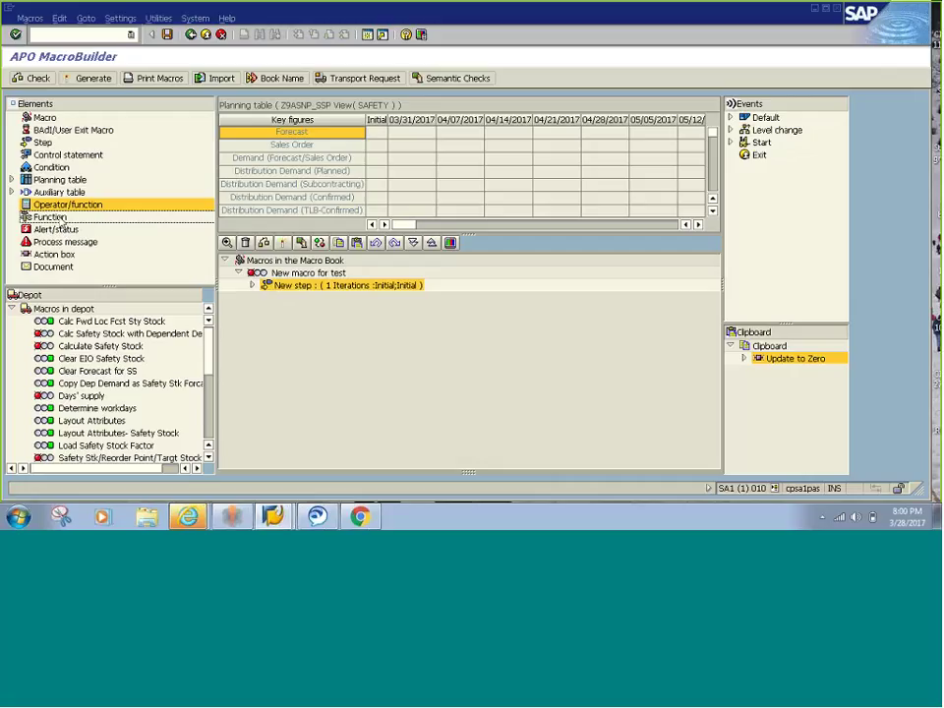
left_click_drag(51, 217, 253, 286)
left_click(251, 285)
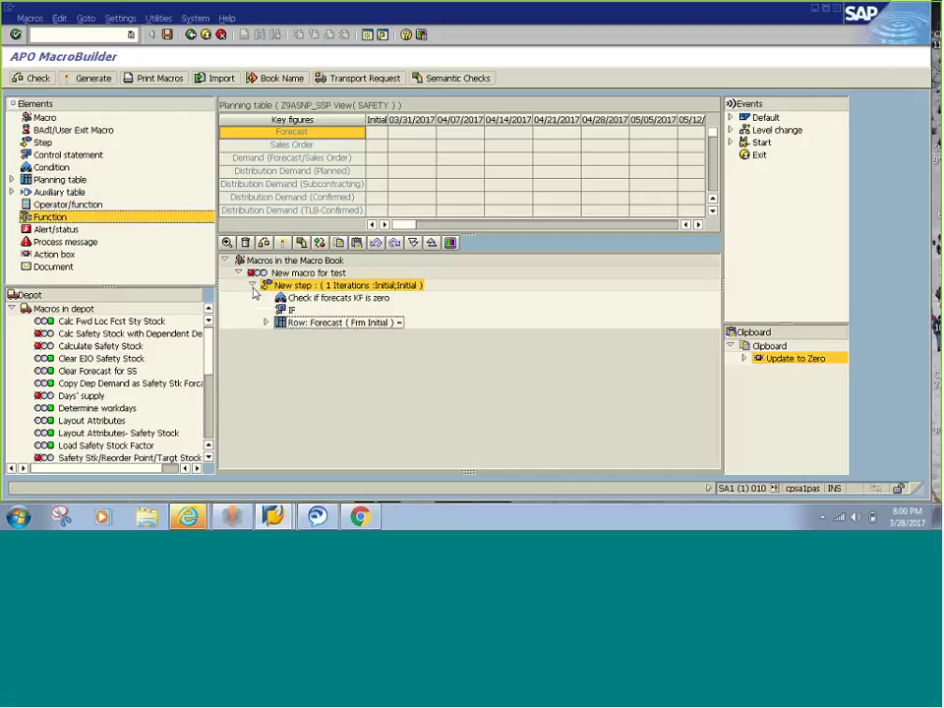
left_click(266, 323)
left_click(265, 323)
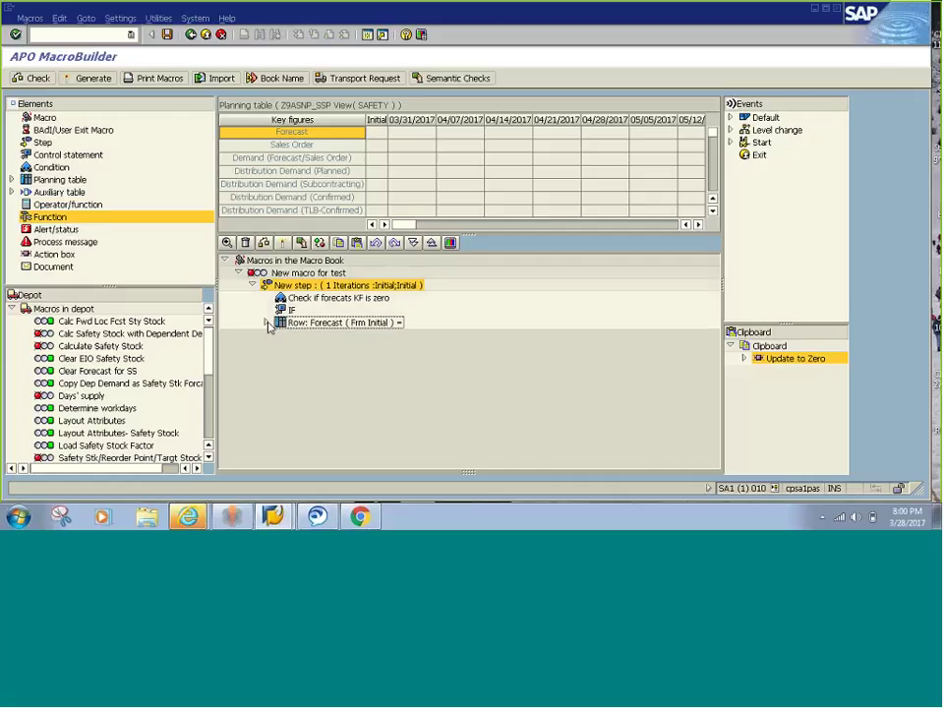
- Append a process message element after the Forecast row in the new step, bringing up its attributes
left_click(72, 232)
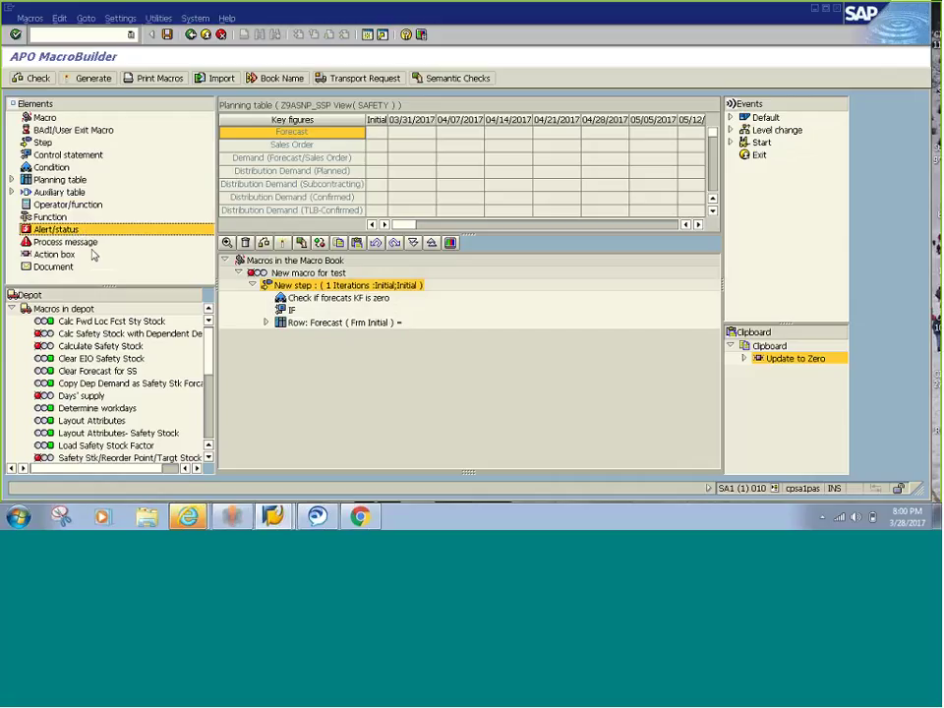
left_click(88, 242)
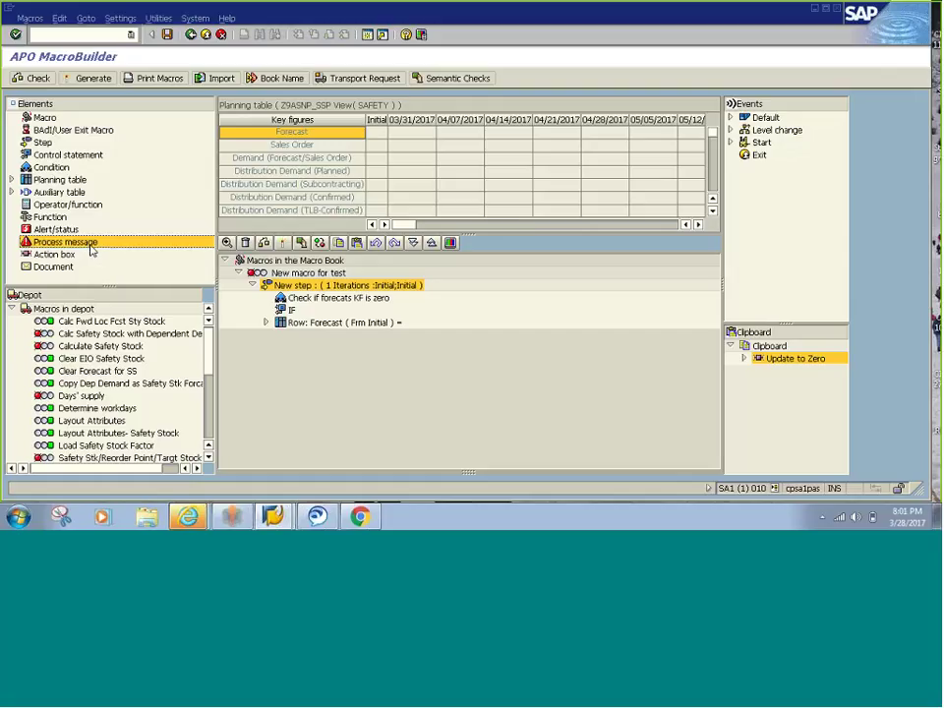
left_click_drag(90, 250, 326, 353)
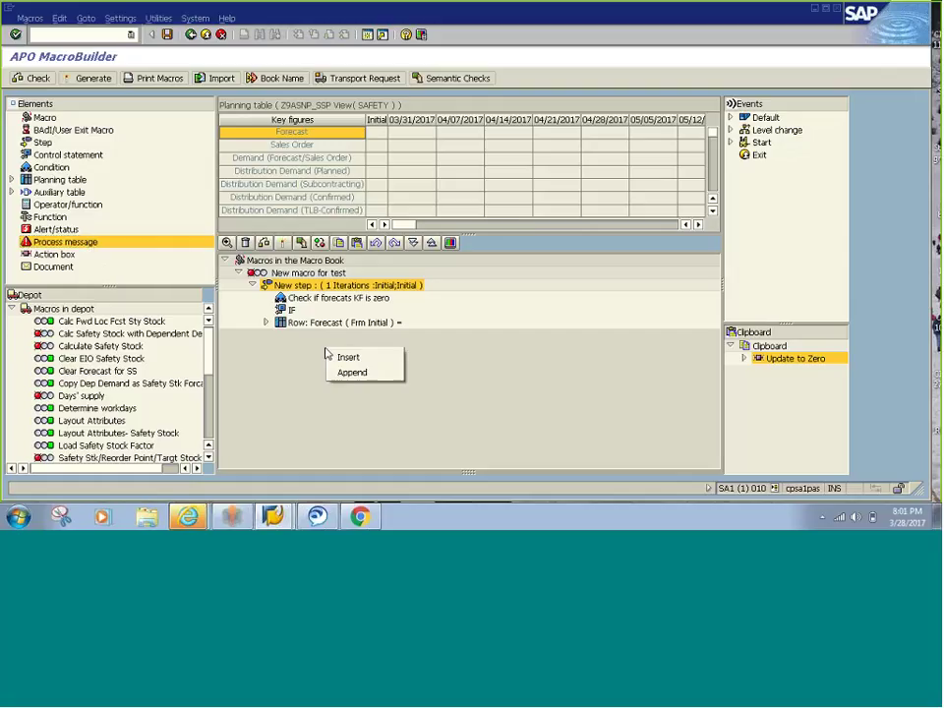
left_click(350, 371)
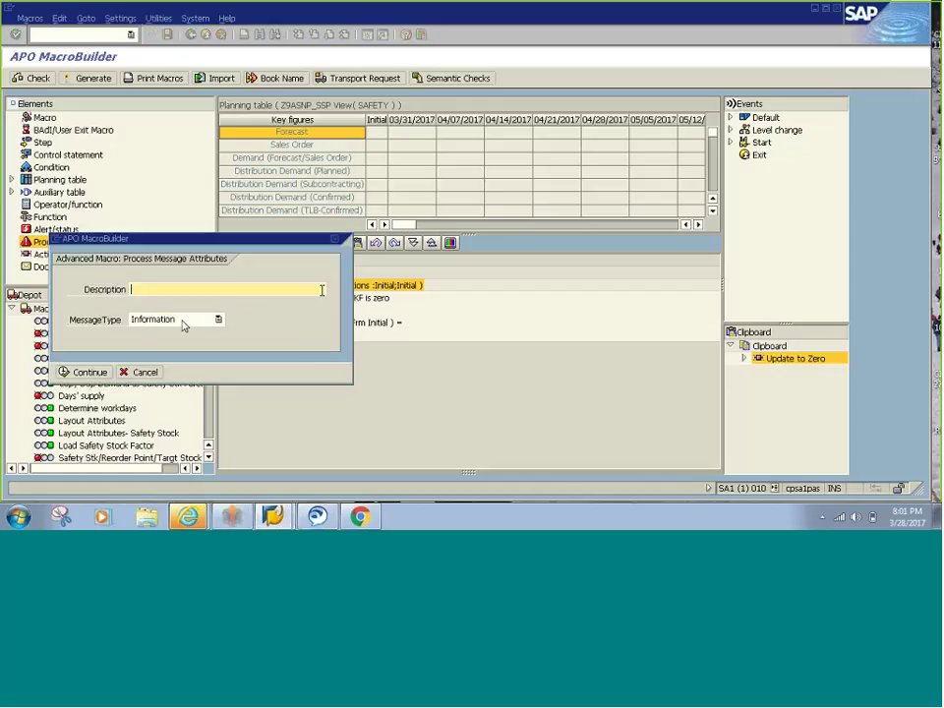
- Adopt the process message attributes with Information as the message type and a blank description
left_click(182, 322)
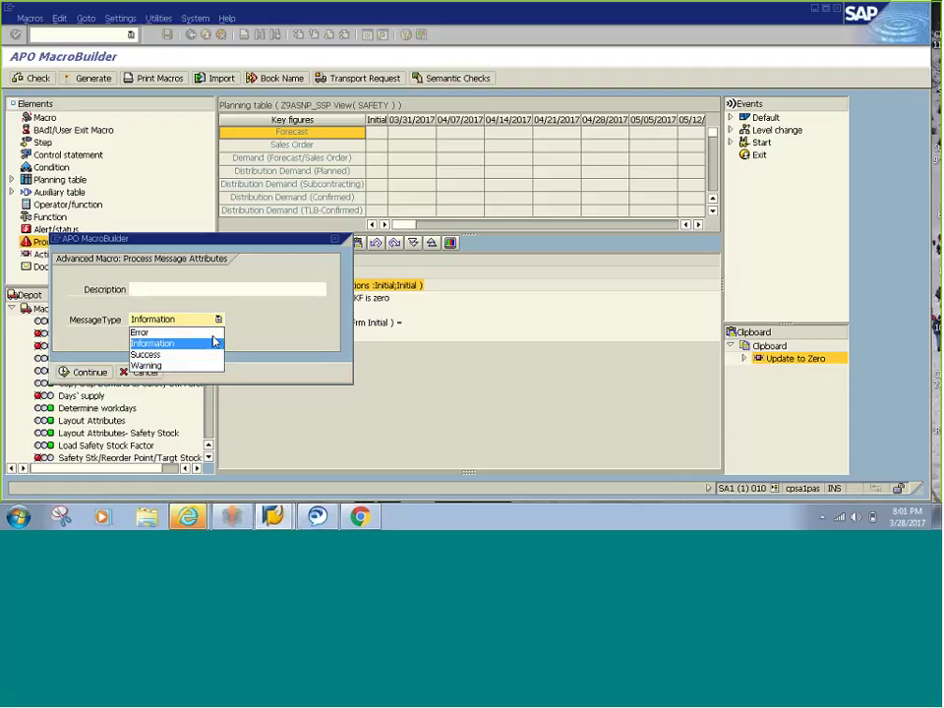
left_click(145, 333)
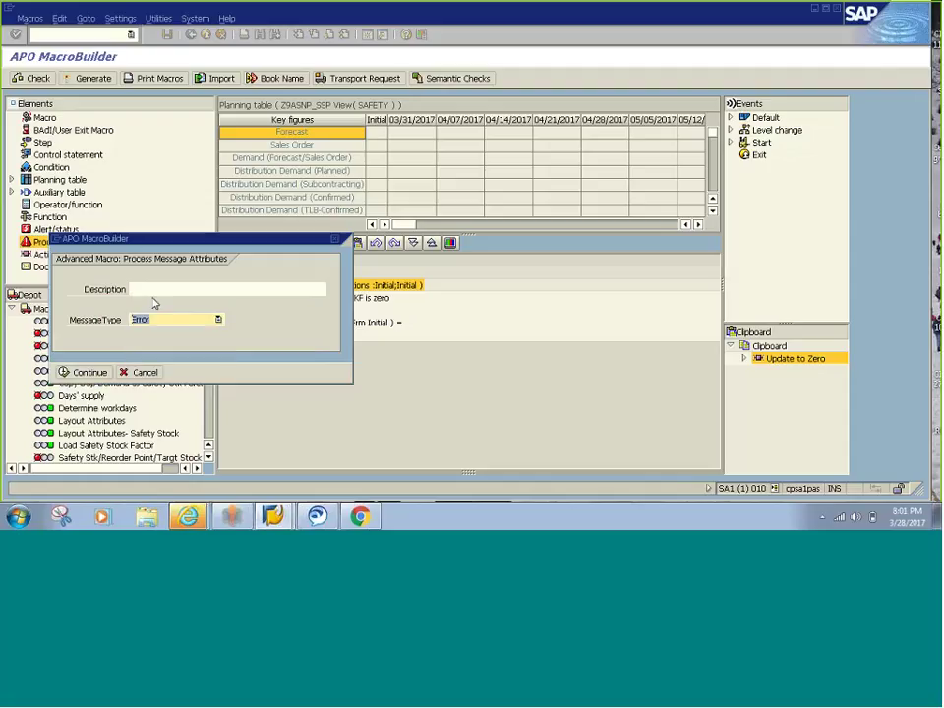
left_click(216, 320)
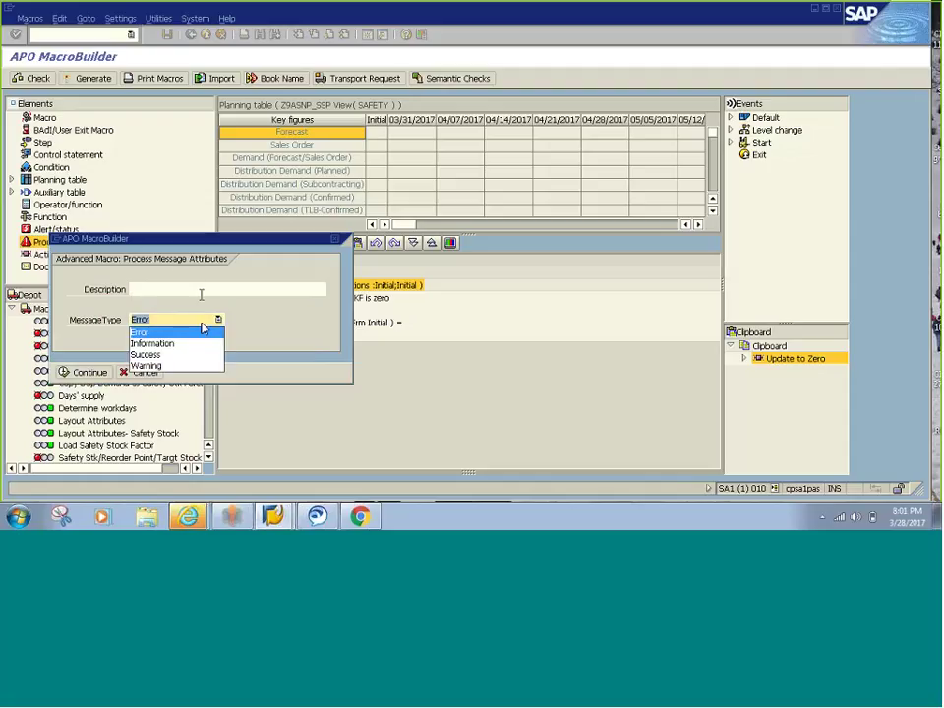
left_click(197, 343)
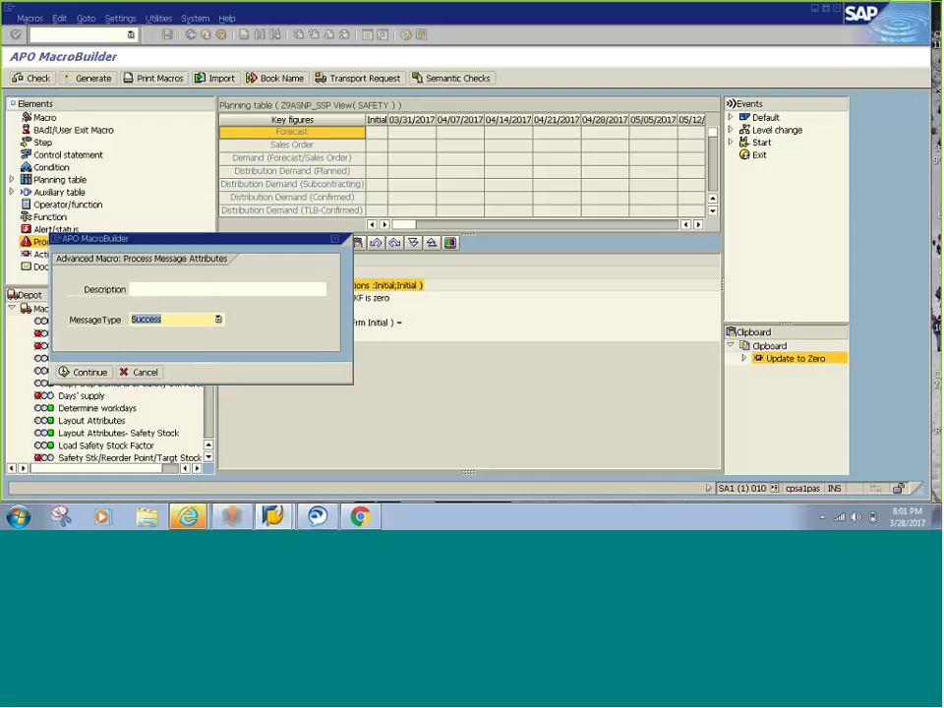
key("Return")
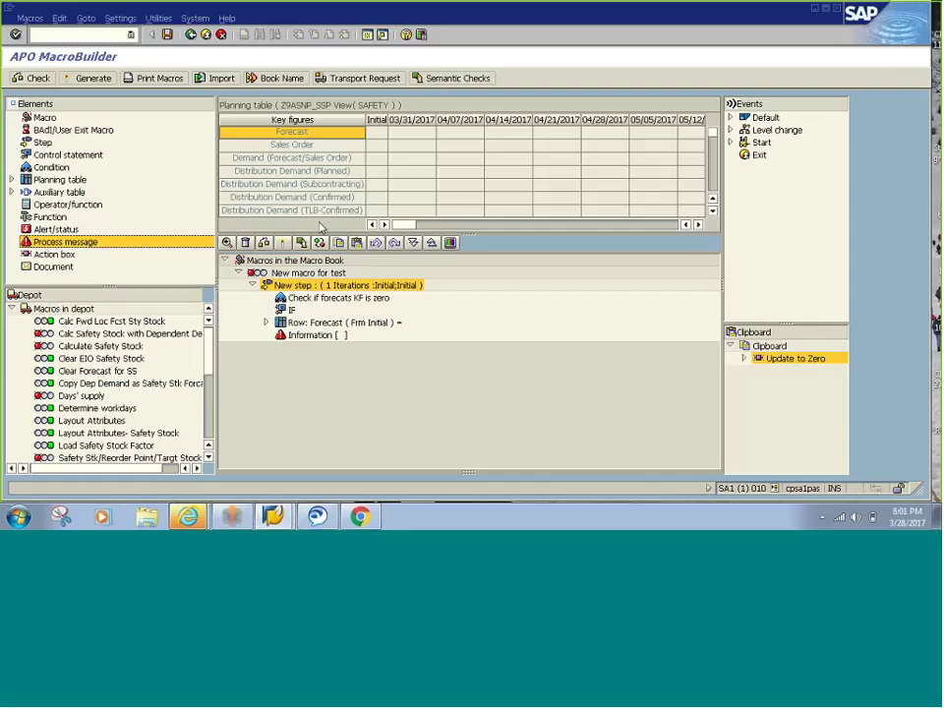
left_click(68, 271)
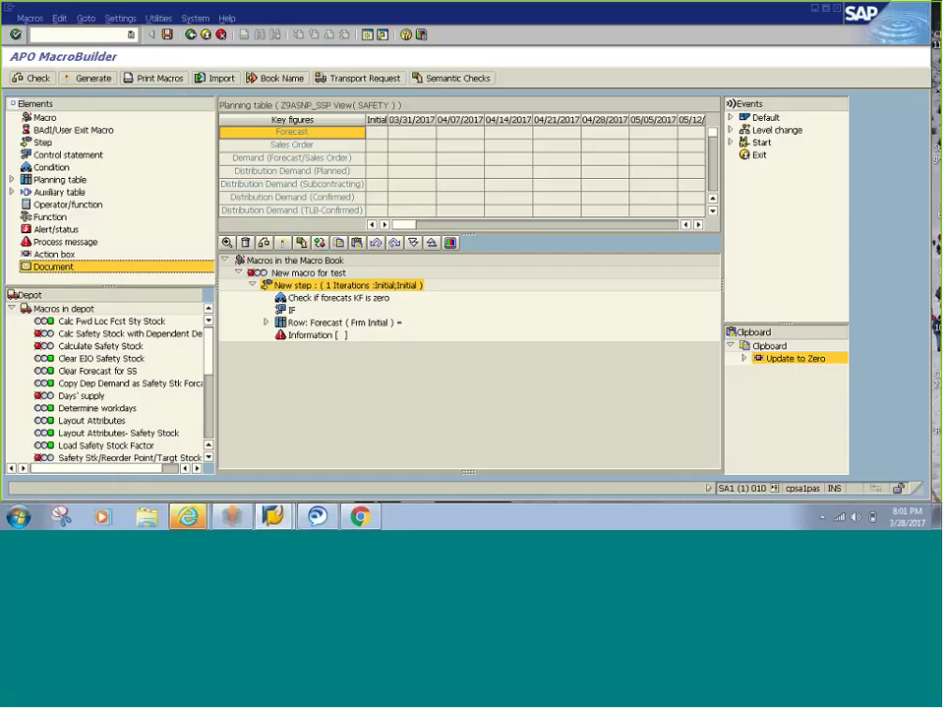
left_click(120, 18)
left_click(59, 17)
left_click(63, 19)
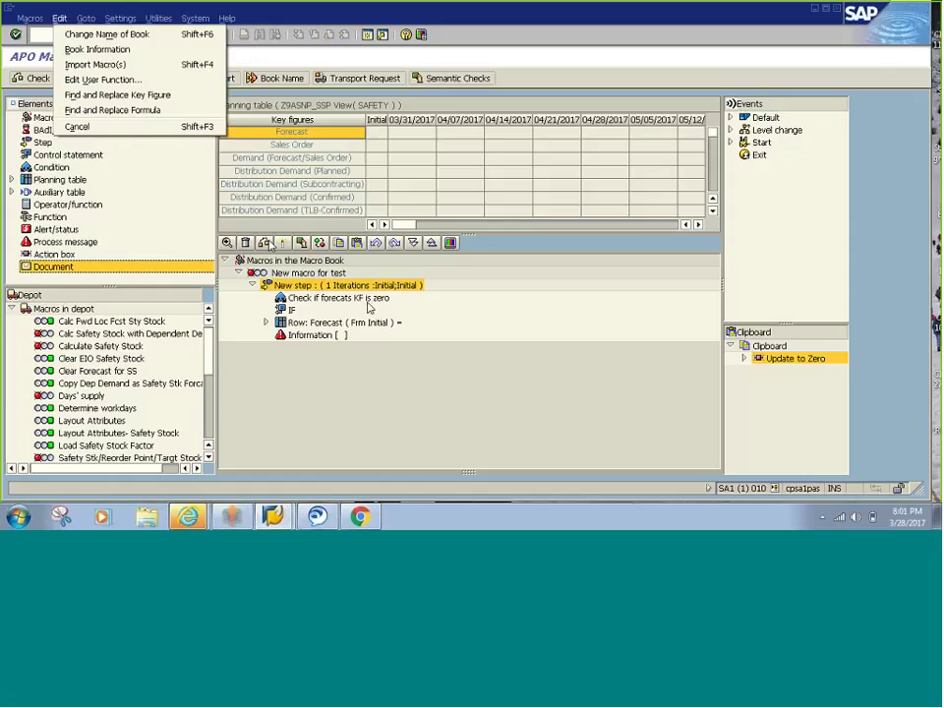
left_click(33, 19)
mouse_move(86, 19)
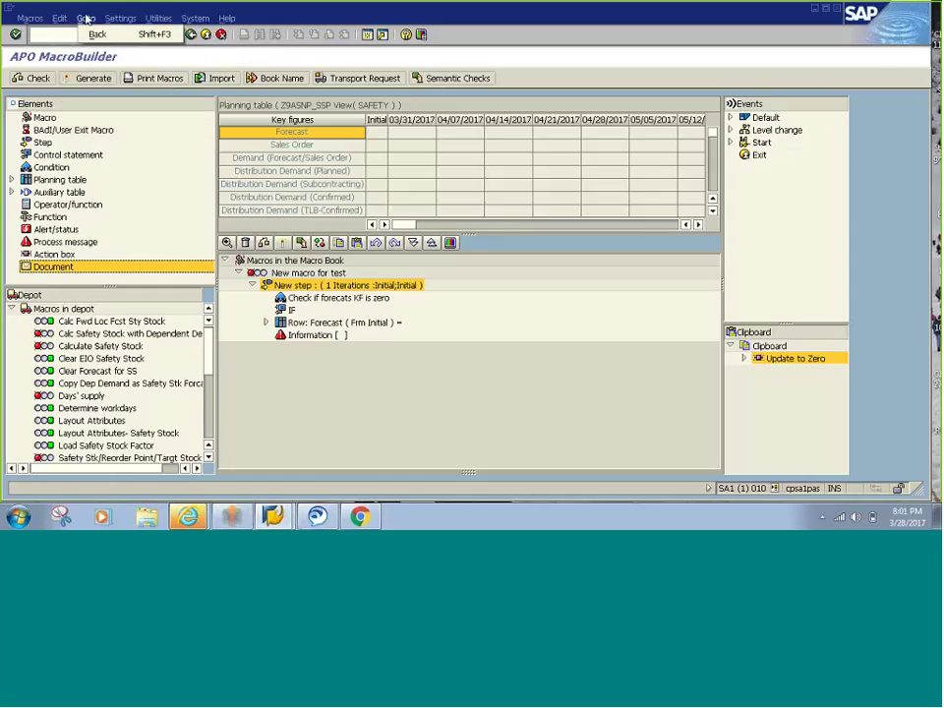
mouse_move(153, 19)
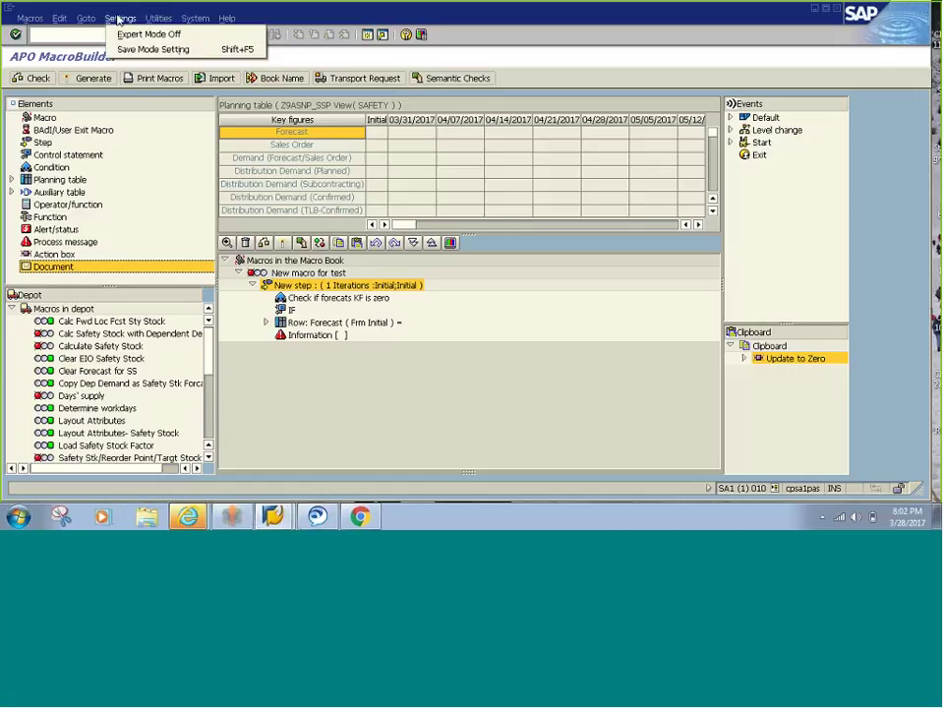
left_click(119, 19)
- Open the test environment for the macro book and view its list of executable macros
left_click(159, 19)
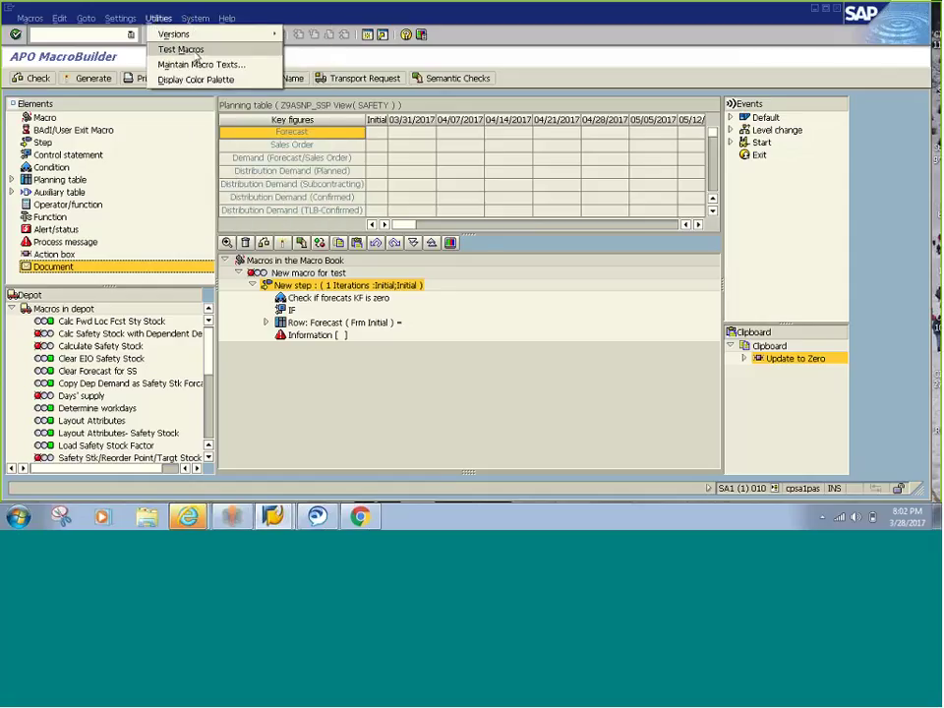
left_click(195, 53)
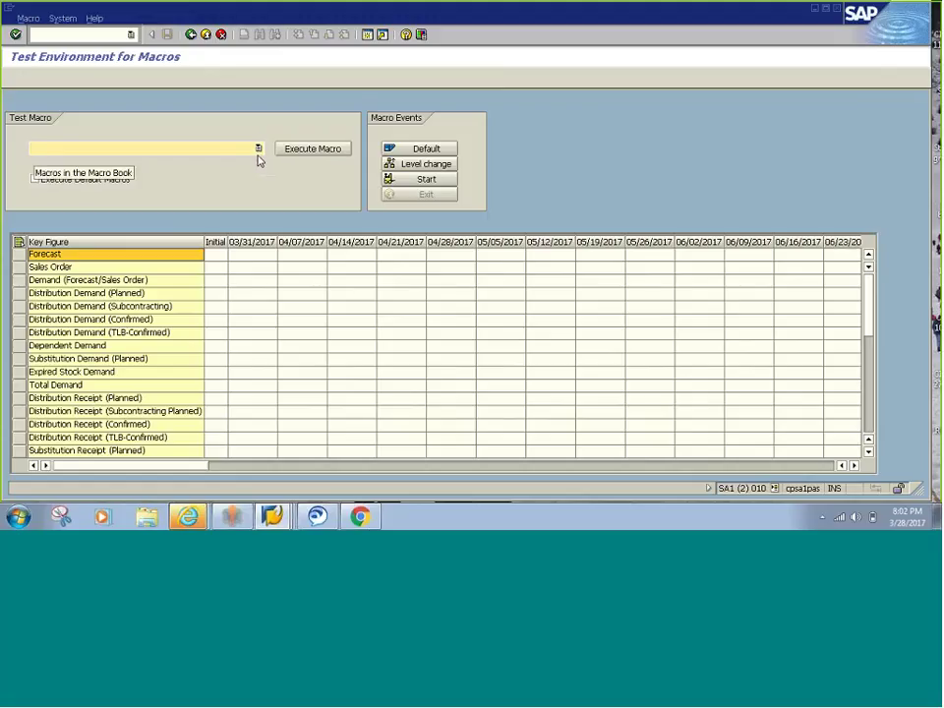
left_click(324, 283)
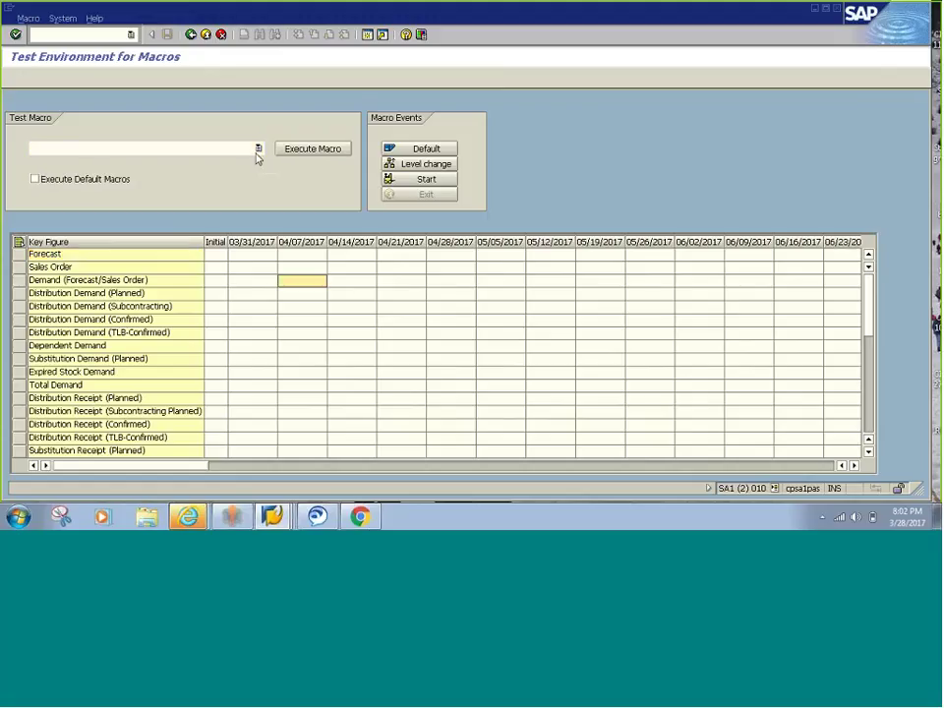
left_click(258, 148)
left_click(364, 298)
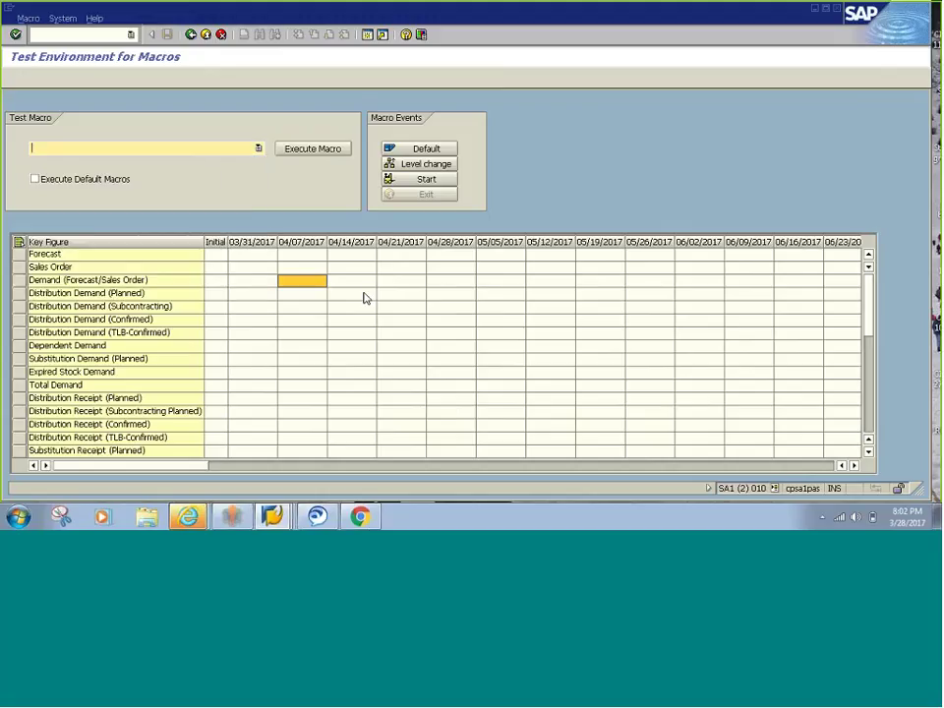
- Enter a test value of 1000 for the Sales Order key figure in the 04/07/2017 bucket
left_click(297, 267)
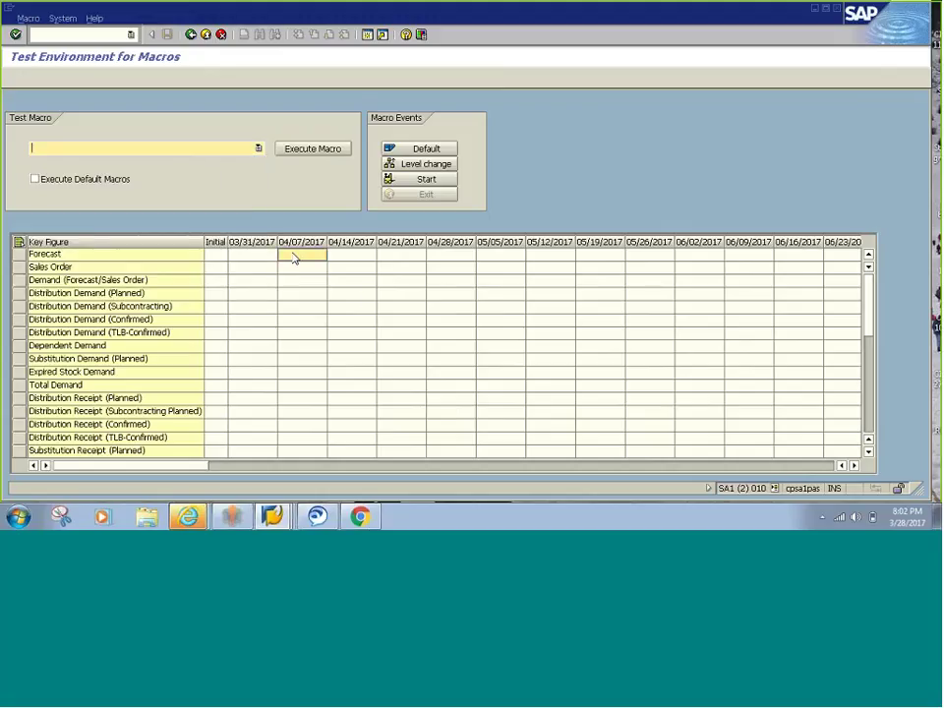
type("10")
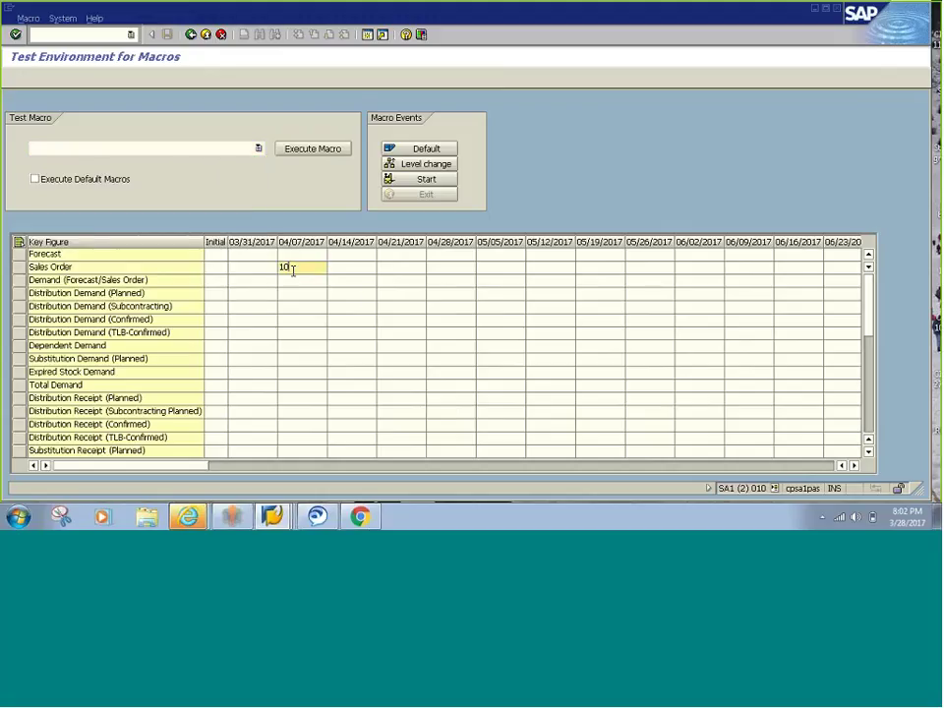
type("00")
key("Return")
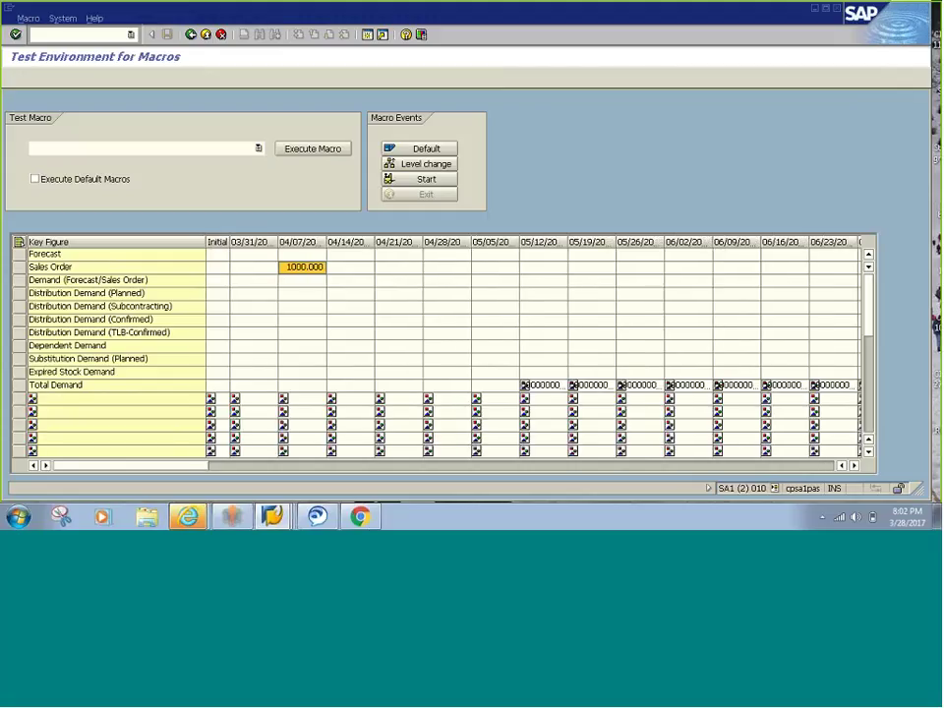
- Enter a test value of 1000 for the Forecast key figure in the 04/07/2017 bucket and return to the macro builder
left_click(142, 148)
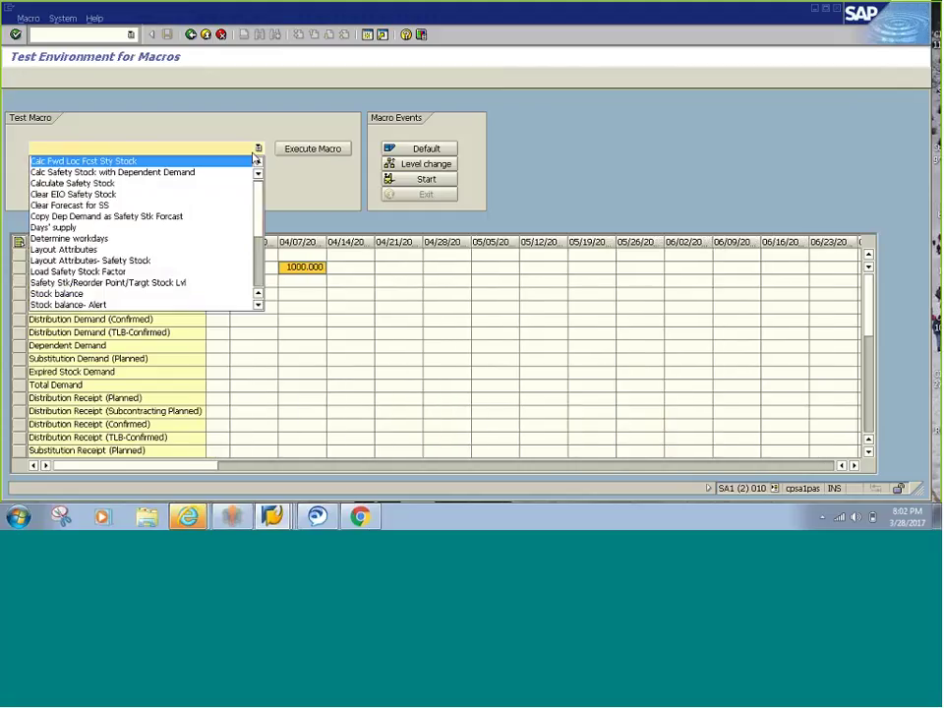
left_click(300, 204)
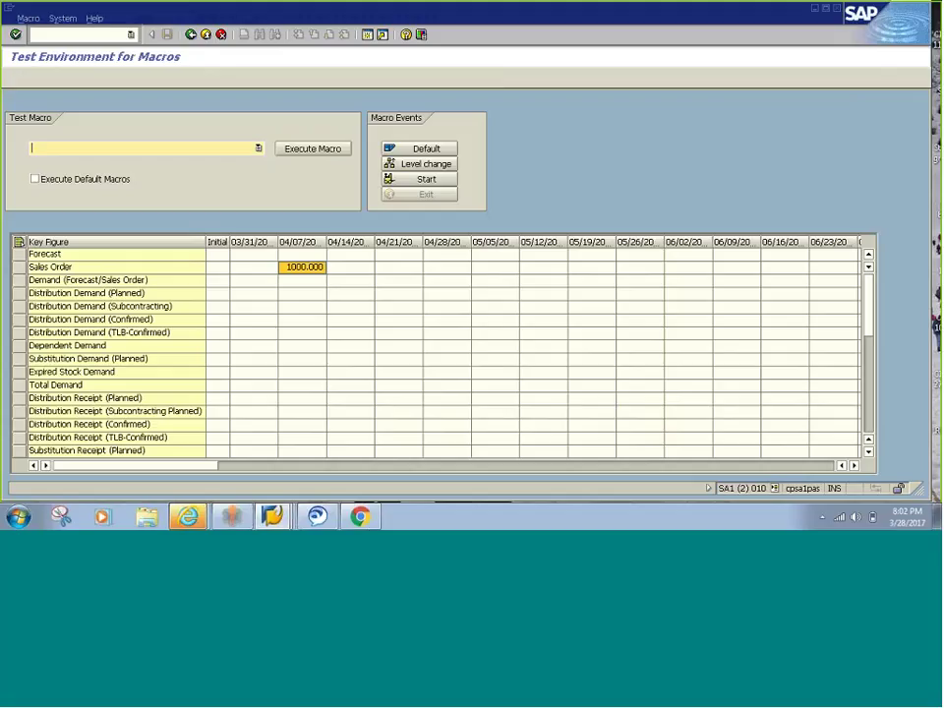
left_click(315, 255)
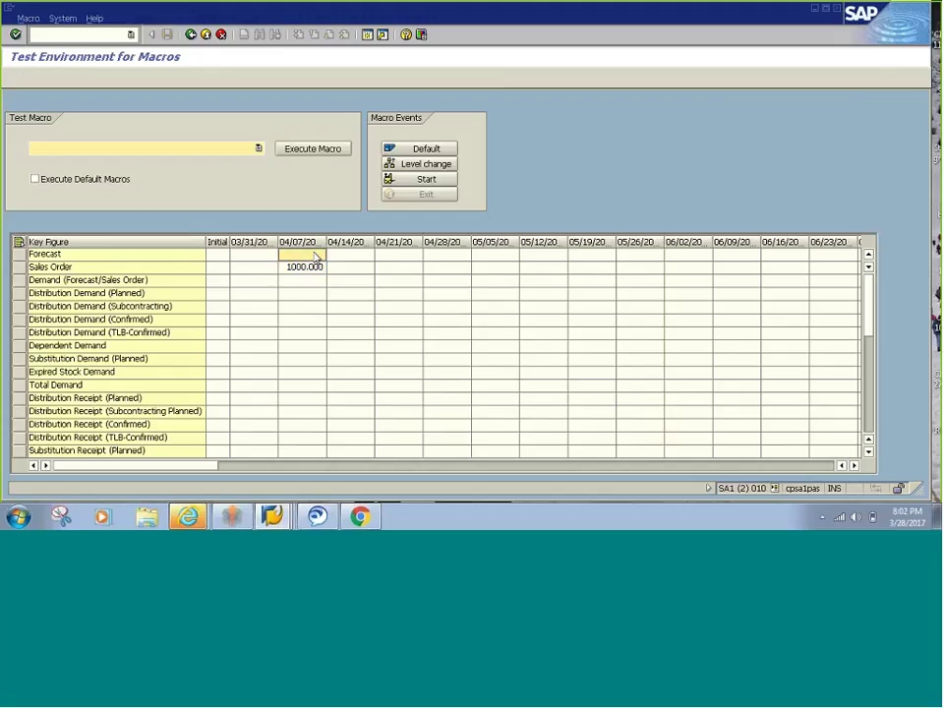
type("1000")
key("Return")
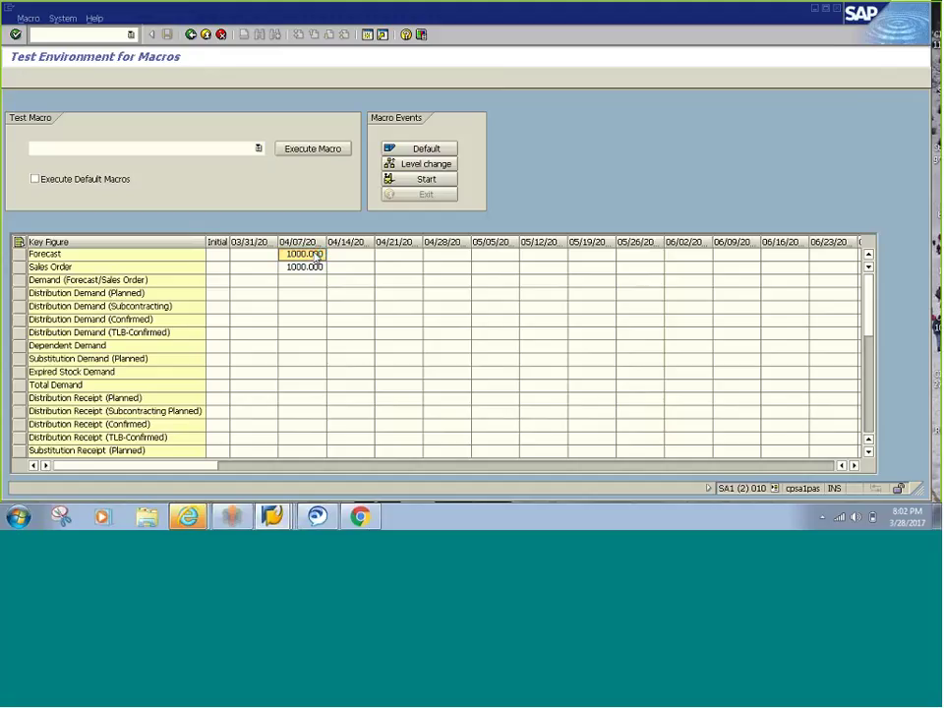
left_click(191, 36)
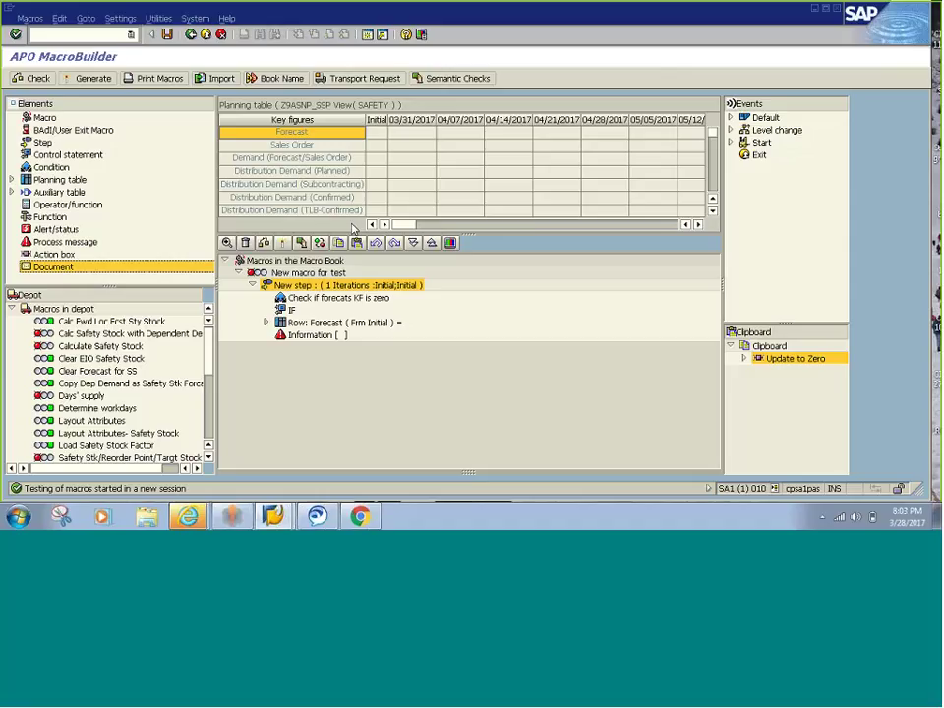
- Run the semantic checks with the macro "New macro for test" selected
left_click(451, 78)
left_click(308, 272)
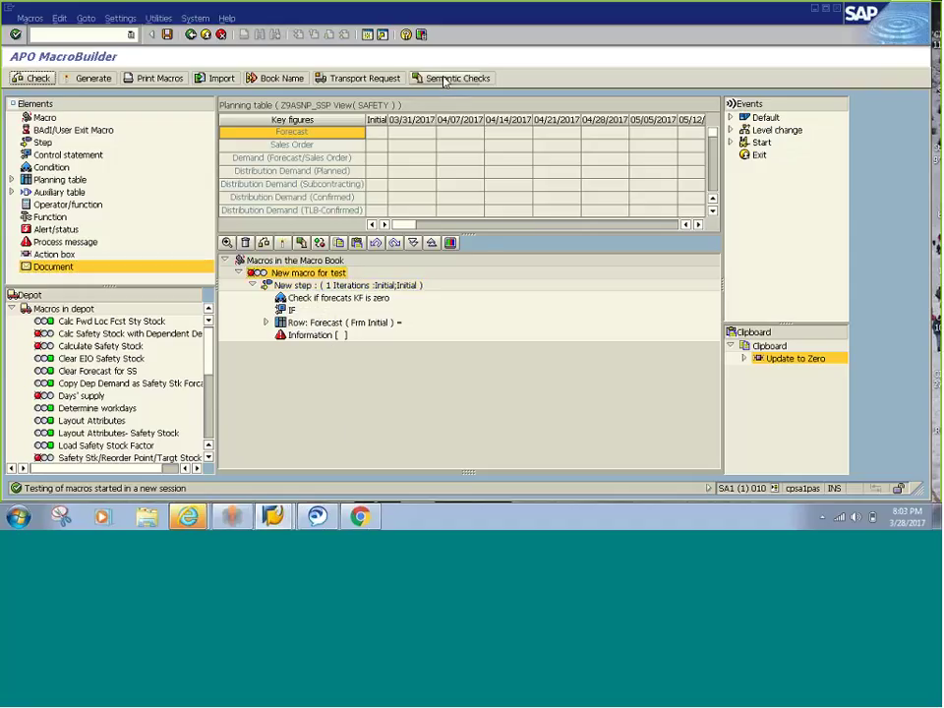
left_click(447, 78)
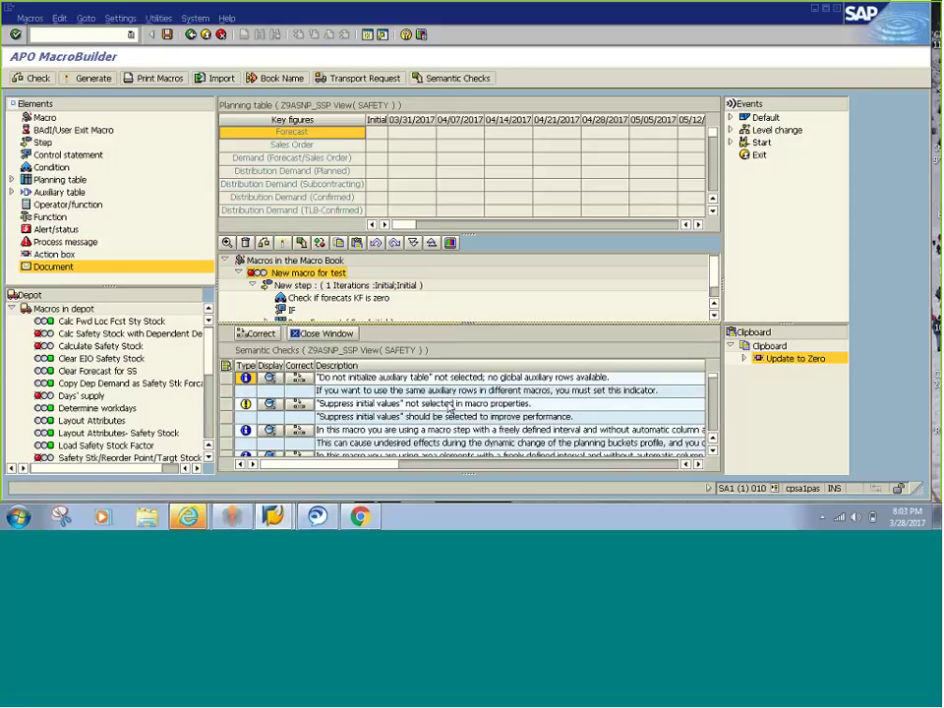
- Review the semantic check messages through the end of the list, including their type and correction columns
left_click(437, 409)
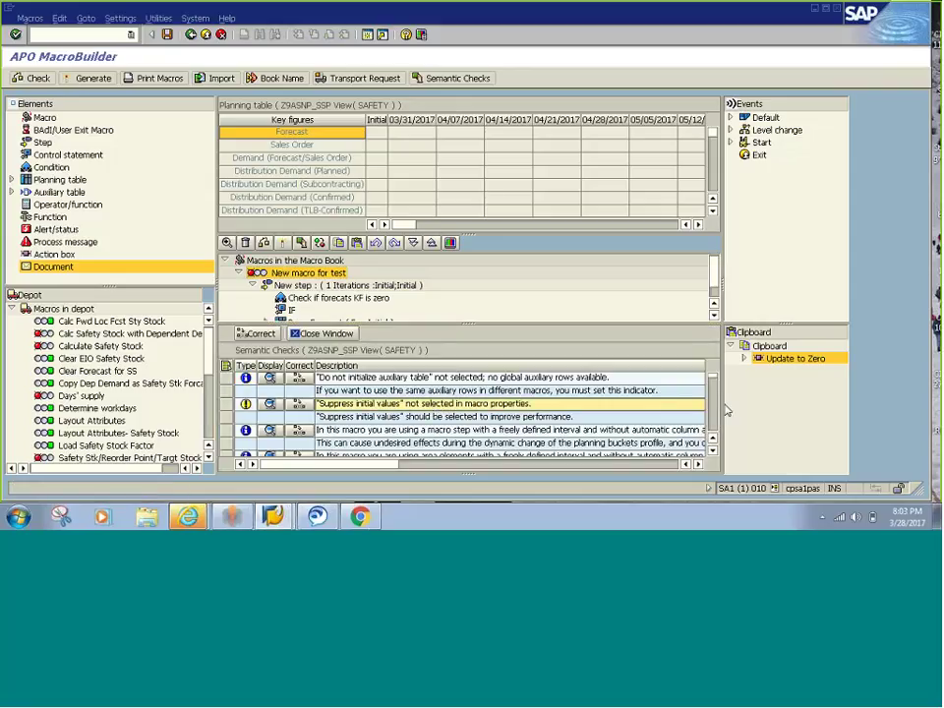
left_click(625, 444)
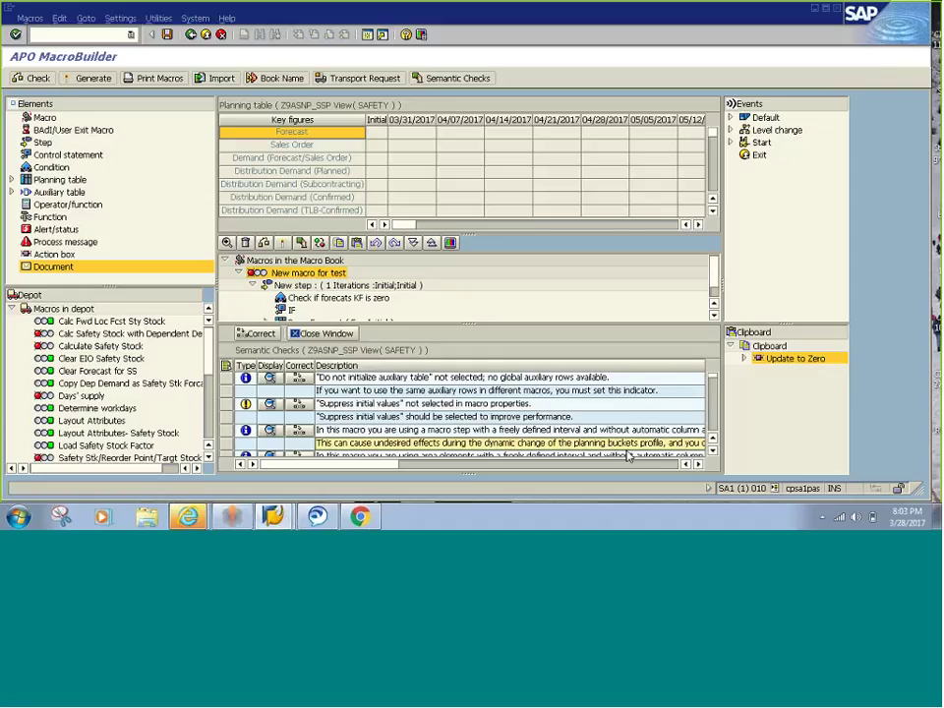
left_click(629, 455)
scroll(629, 455, "down", 1)
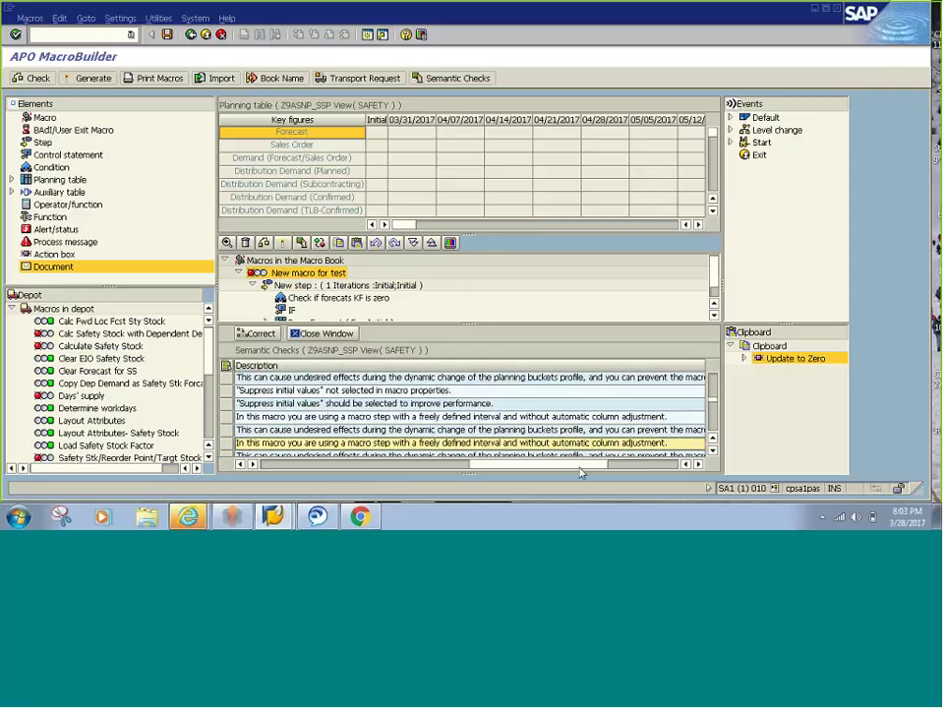
scroll(389, 471, "down", 1)
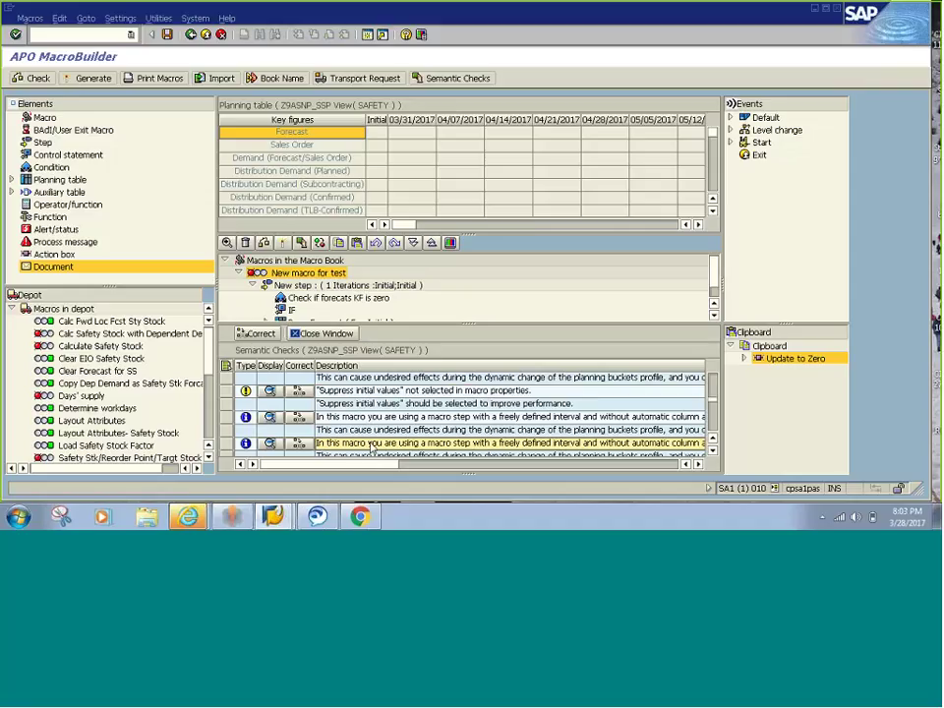
scroll(370, 447, "down", 2)
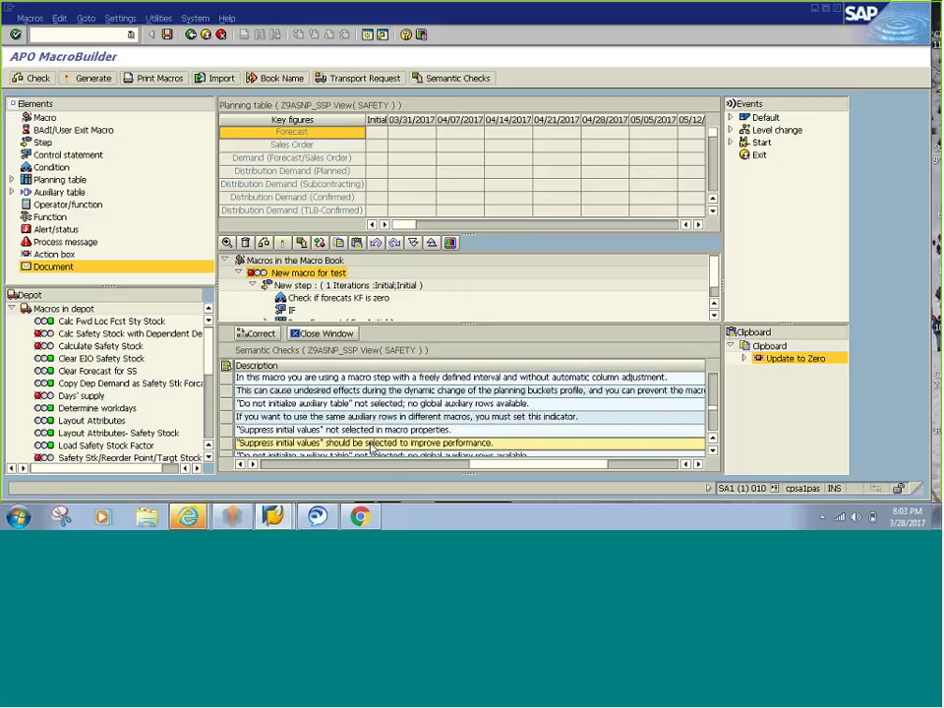
scroll(371, 447, "down", 2)
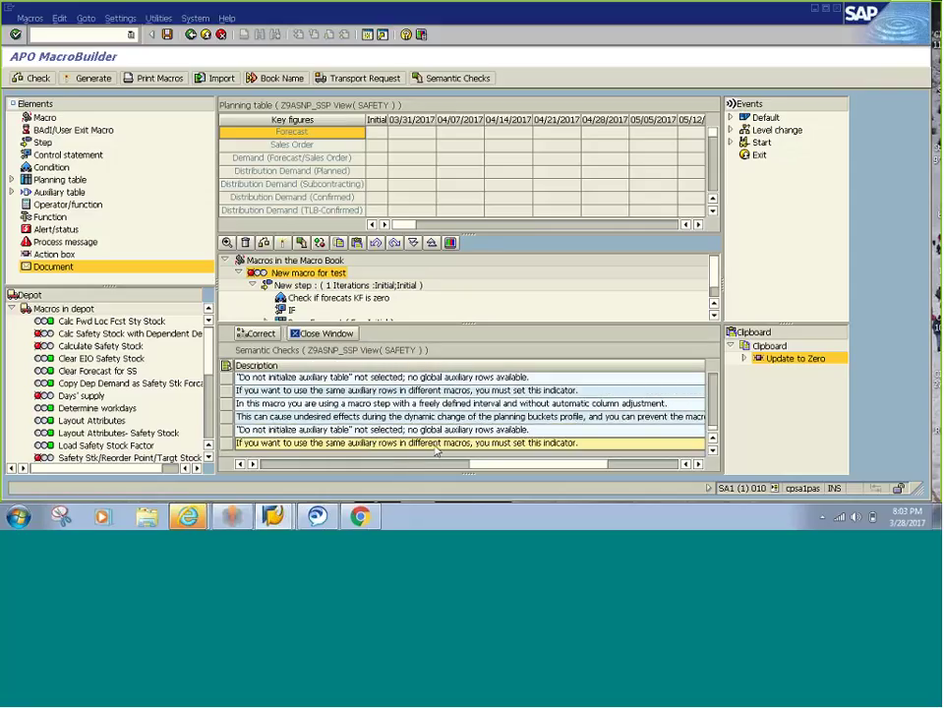
left_click_drag(511, 463, 303, 463)
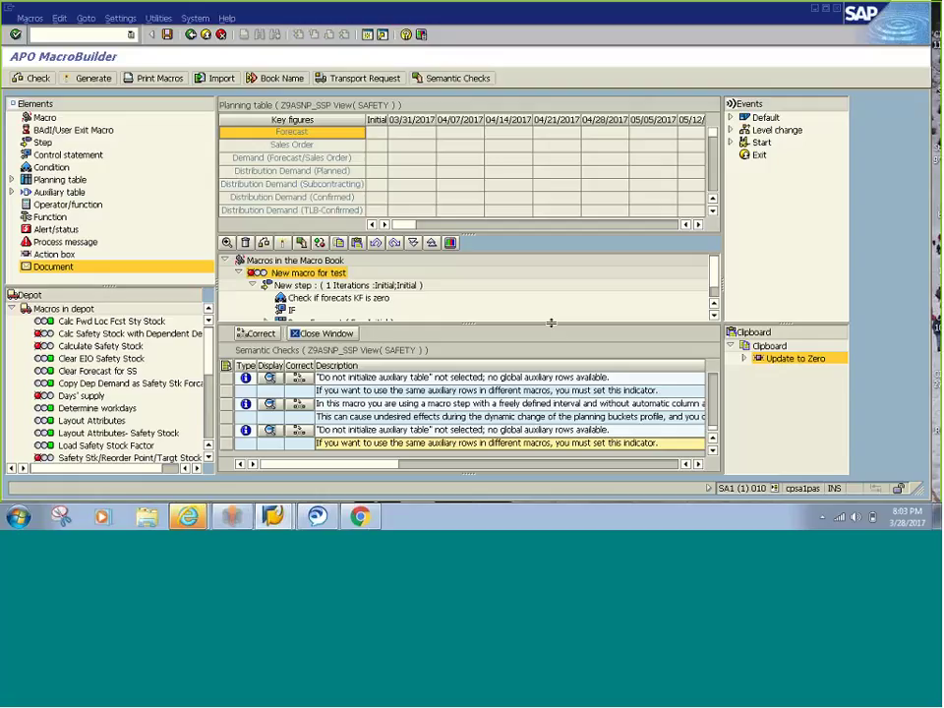
- Enlarge the macro tree area, examine the Forecast row's contents and collapse "New macro for test"
left_click_drag(551, 322, 540, 401)
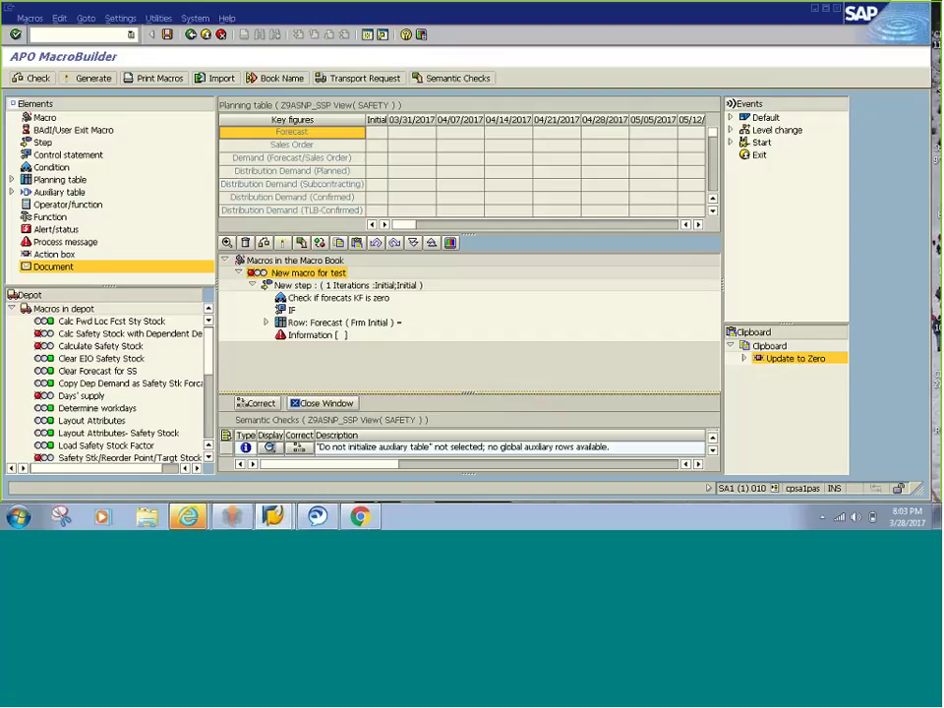
left_click(265, 323)
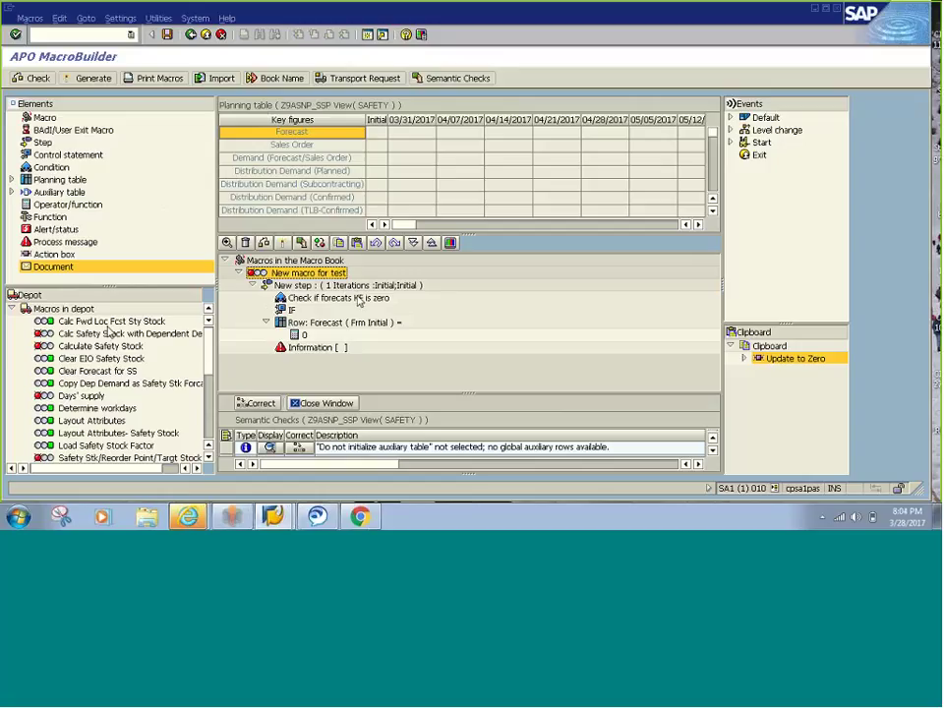
scroll(204, 357, "down", 3)
scroll(209, 339, "up", 3)
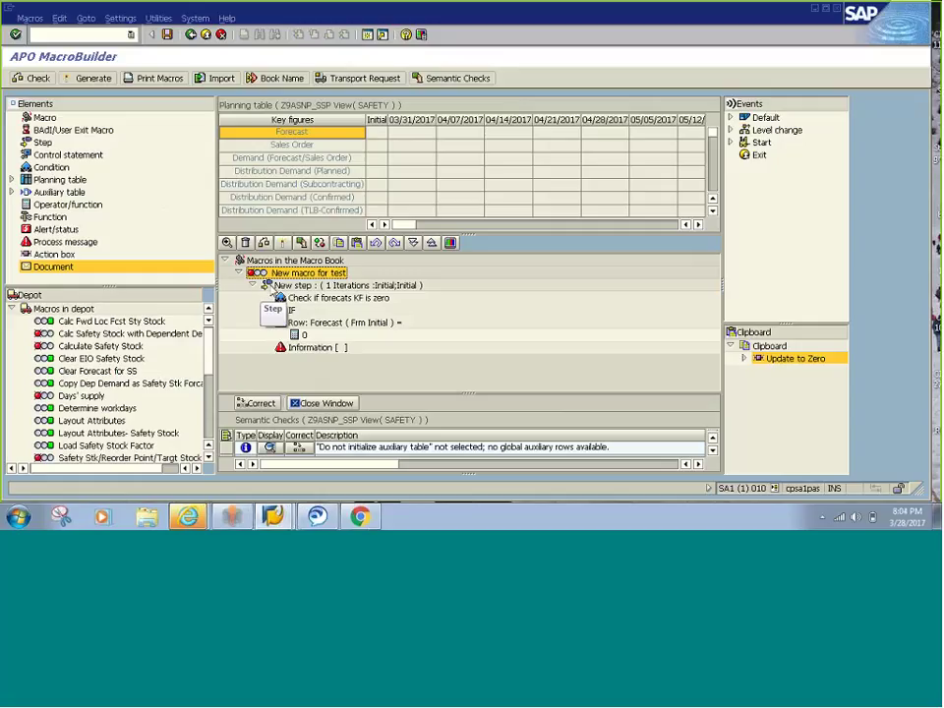
left_click(238, 272)
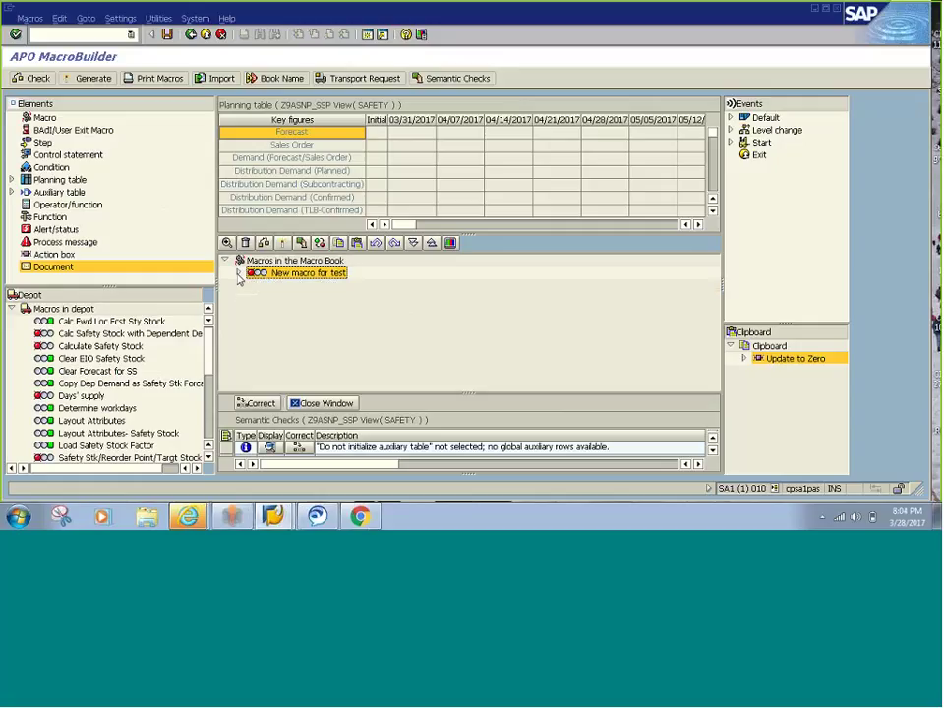